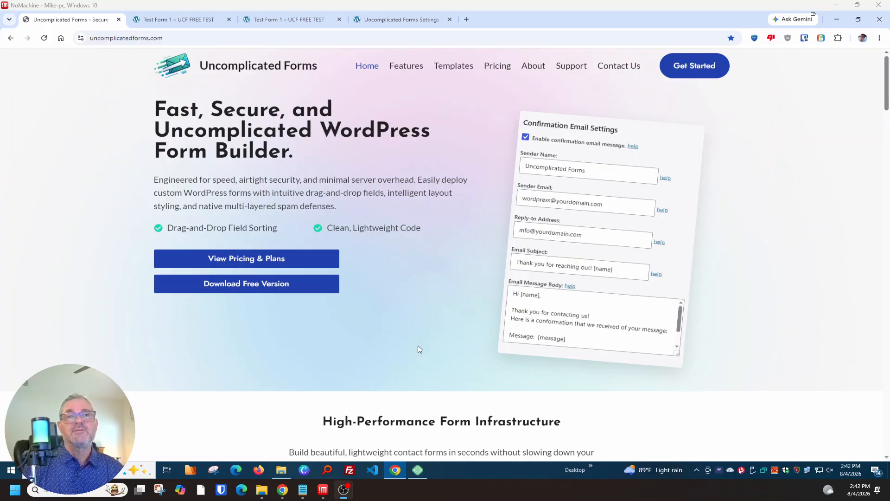
- Compare the simple Contact Us form with the Service Request & Quote Form, examining the latter's fields from name to submission
left_click(191, 20)
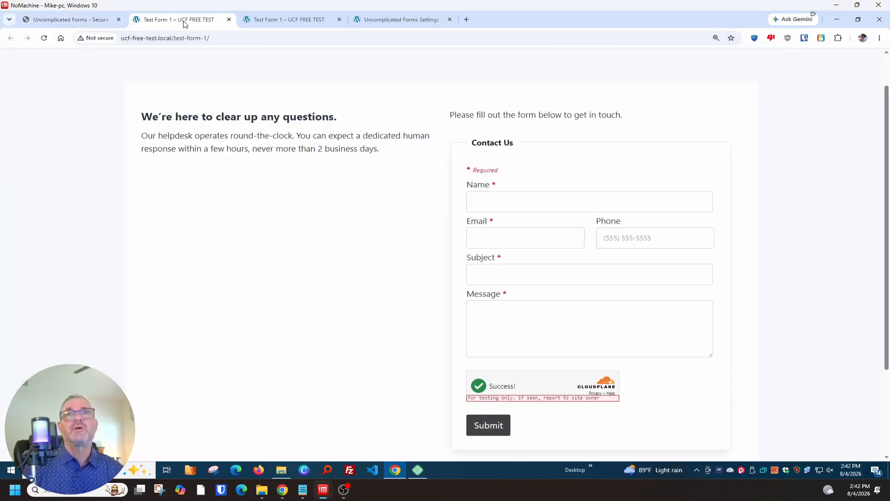
left_click(299, 21)
scroll(527, 154, "down", 1)
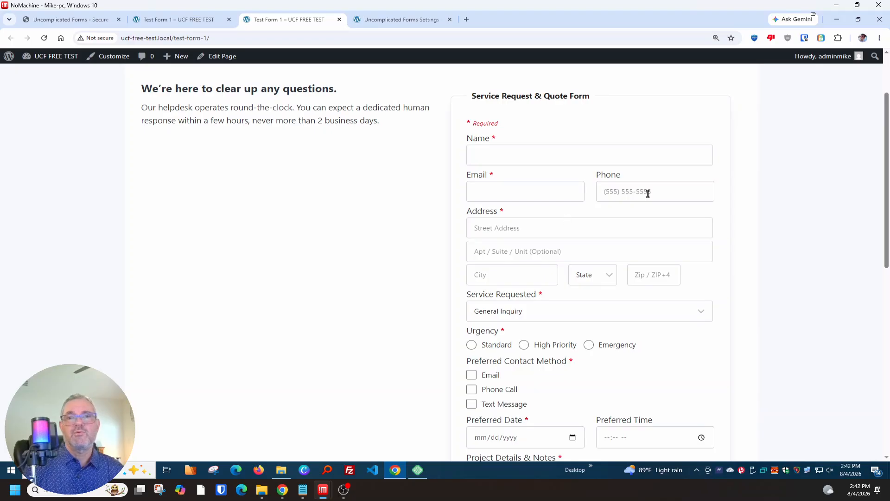
scroll(663, 294, "up", 1)
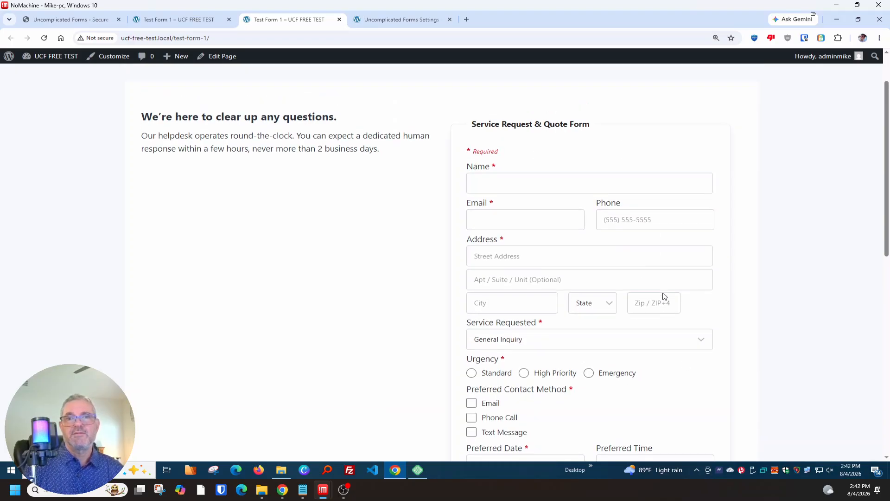
scroll(699, 286, "down", 2)
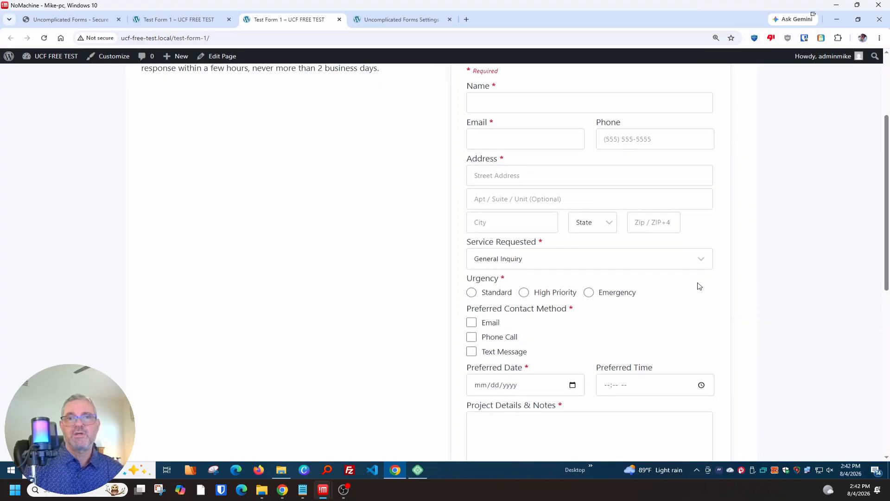
scroll(697, 284, "up", 1)
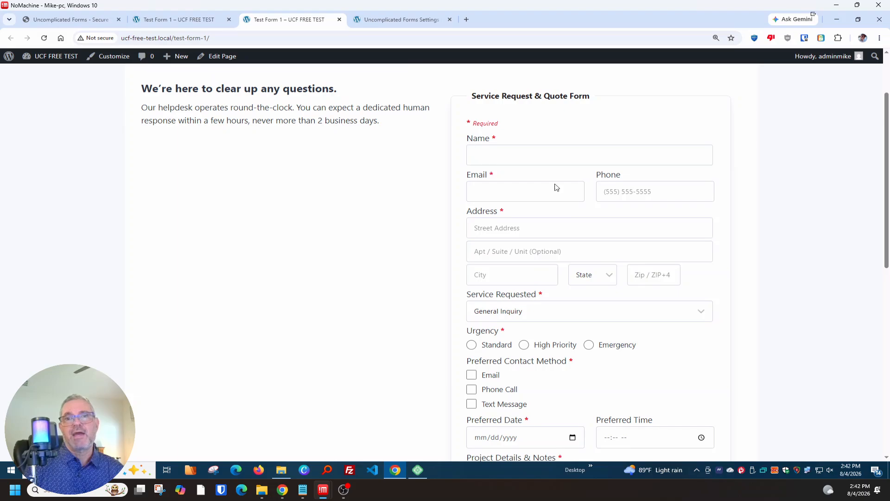
scroll(717, 315, "down", 8)
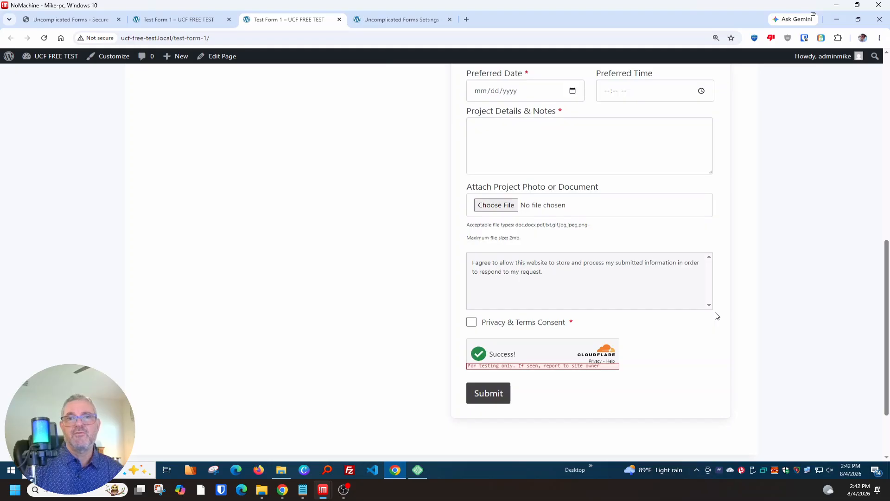
scroll(717, 316, "up", 10)
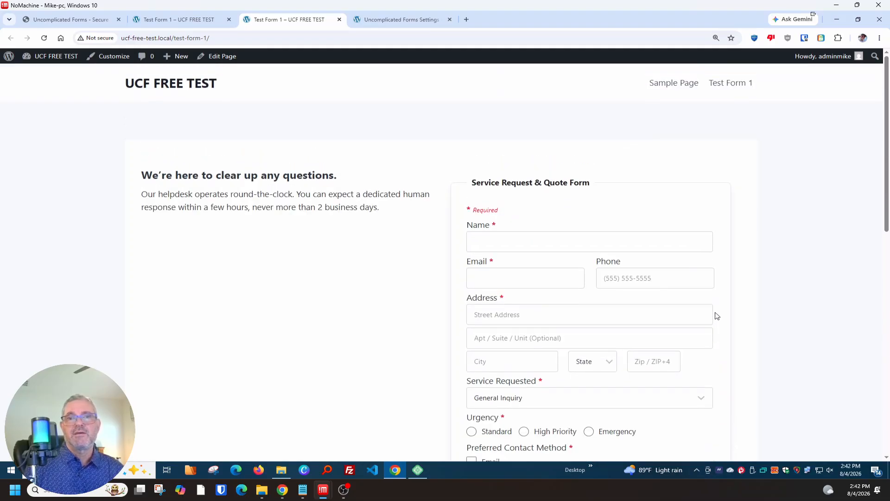
scroll(717, 315, "down", 2)
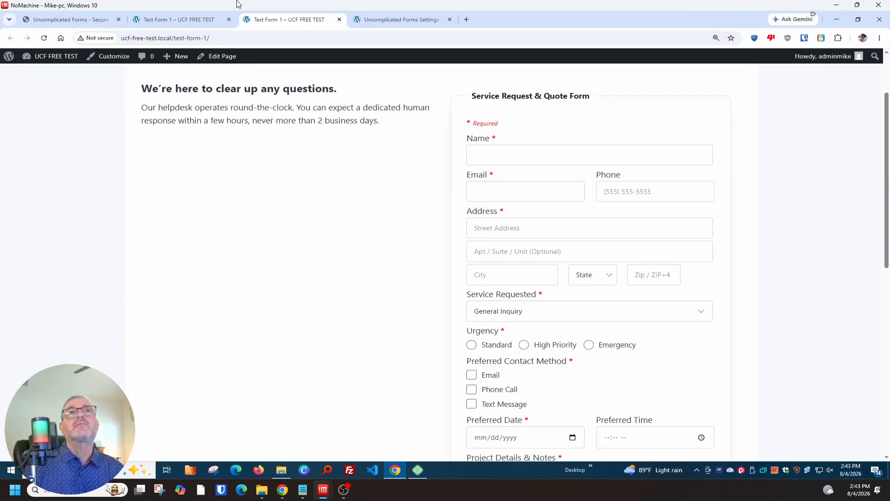
left_click(169, 23)
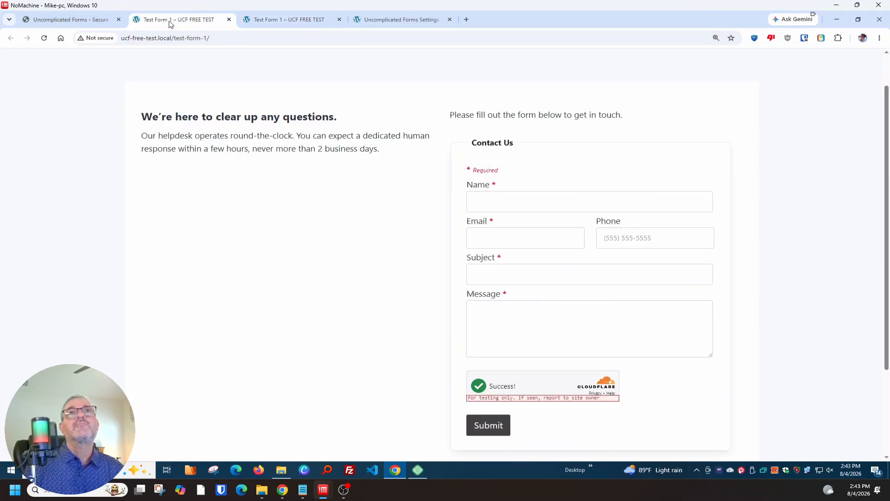
left_click(271, 23)
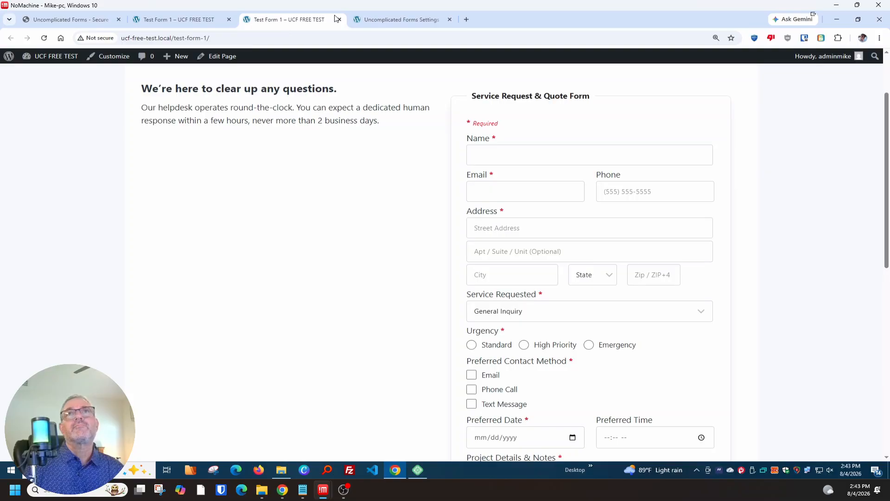
- Open the Uncomplicated Forms settings and choose Form 1: Service Request as the form to edit
left_click(388, 22)
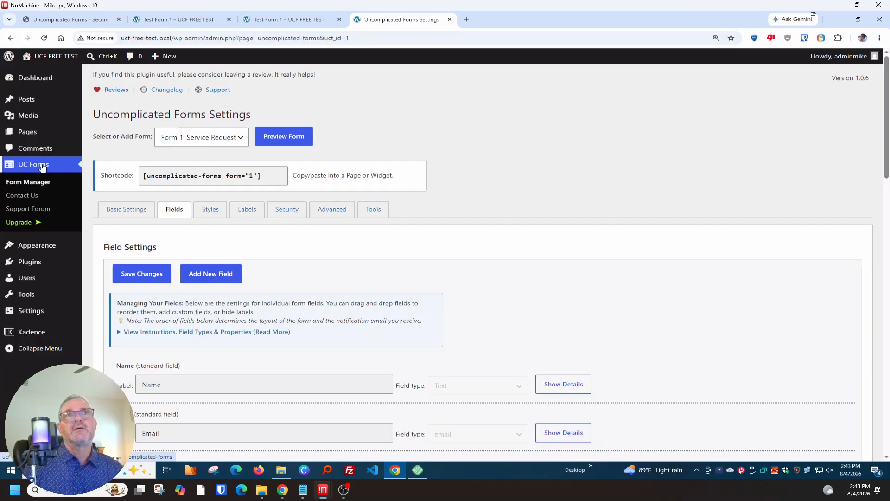
left_click(210, 142)
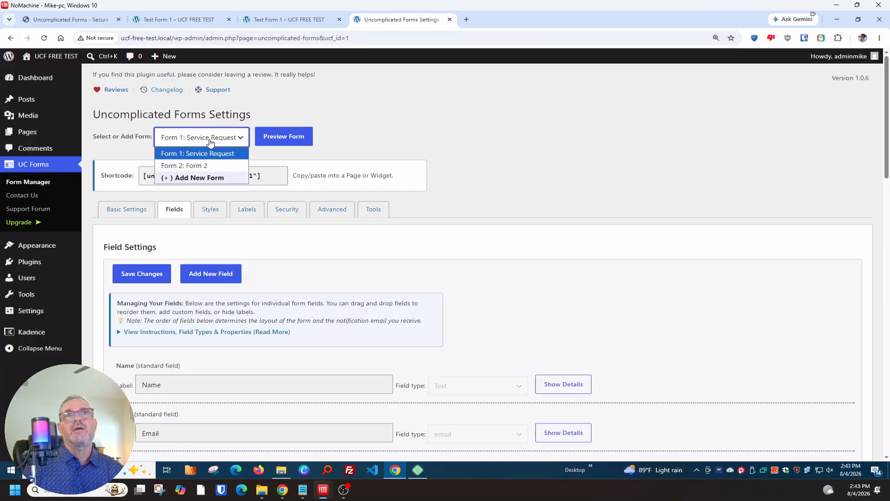
left_click(179, 155)
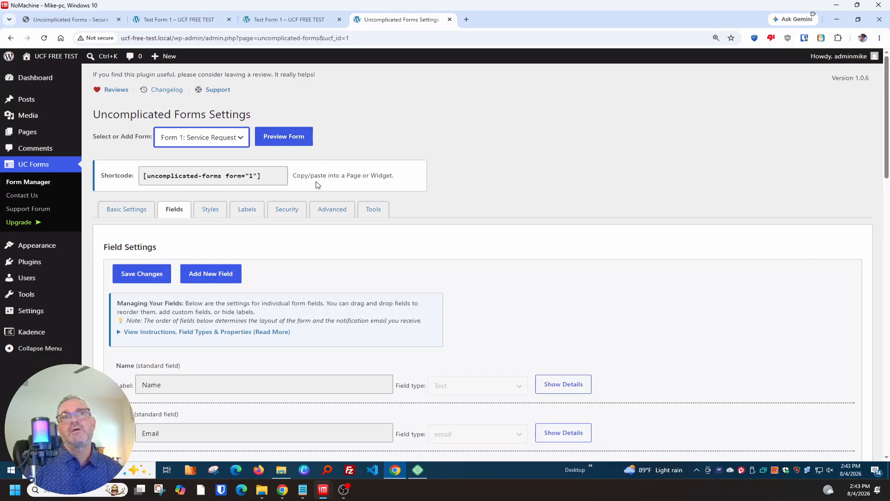
scroll(318, 190, "down", 5)
scroll(318, 192, "up", 5)
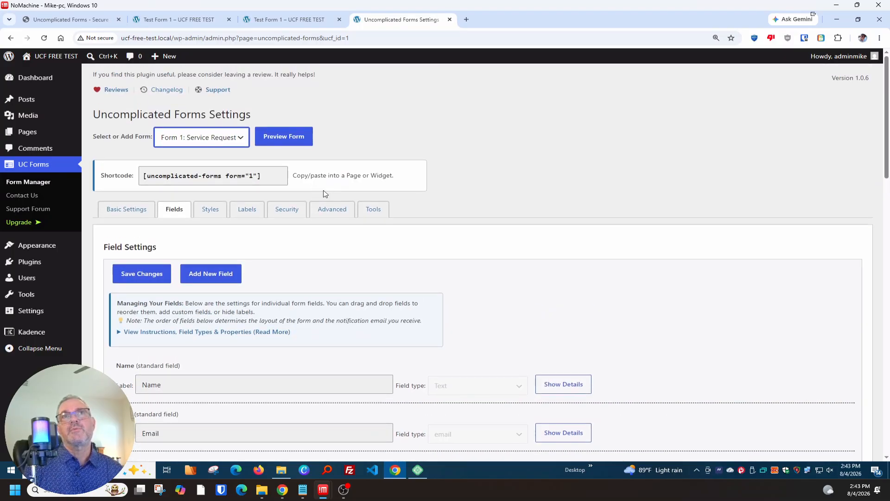
- Reset Form 1 to its factory default settings and accept the overwrite
left_click(373, 209)
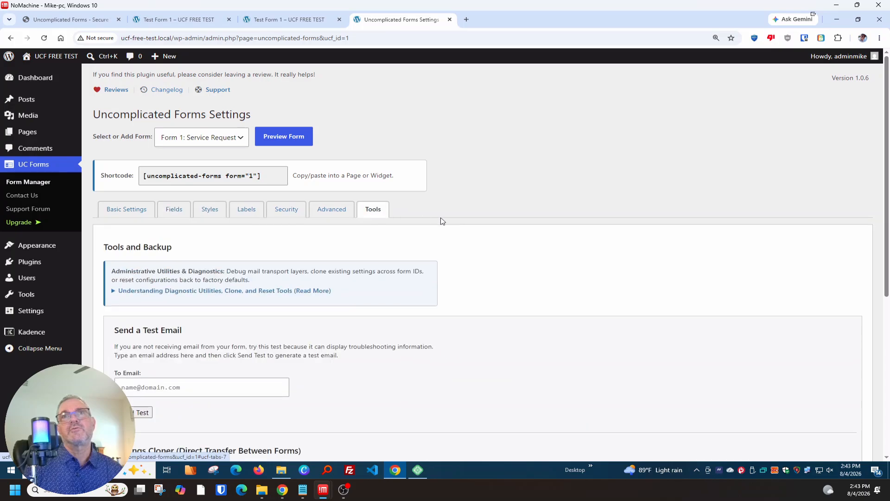
scroll(439, 221, "down", 5)
scroll(439, 221, "down", 1)
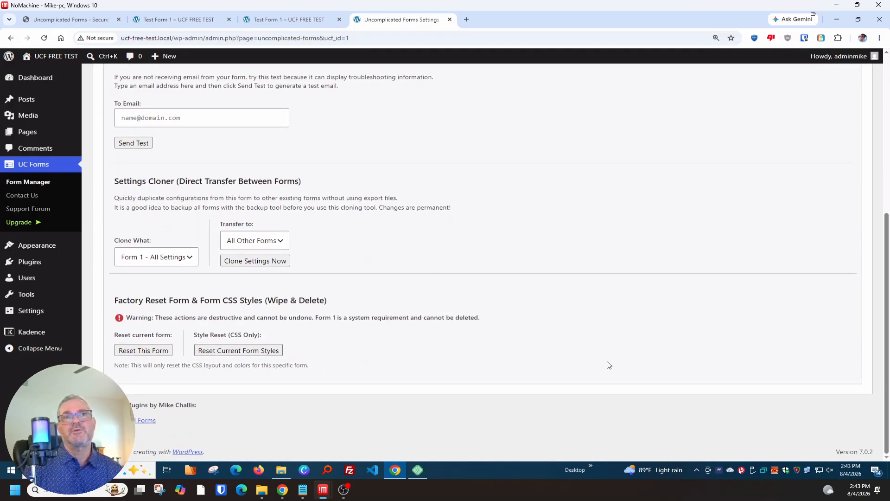
left_click(132, 352)
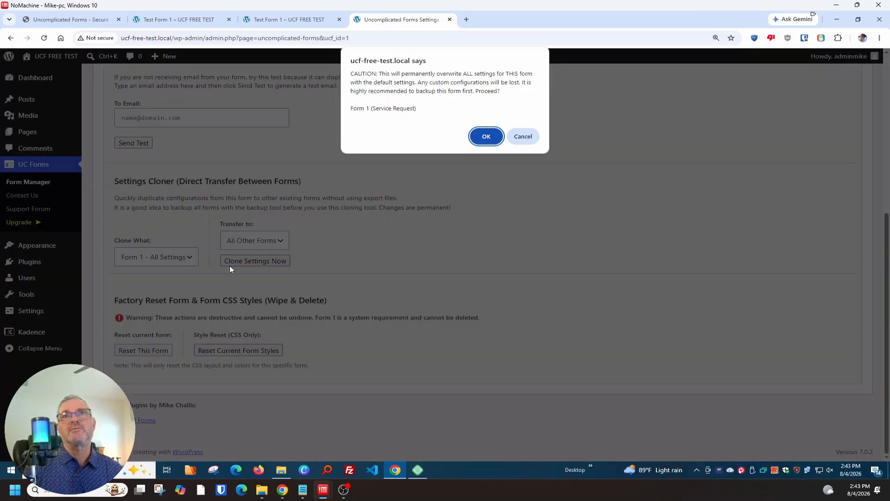
left_click(484, 138)
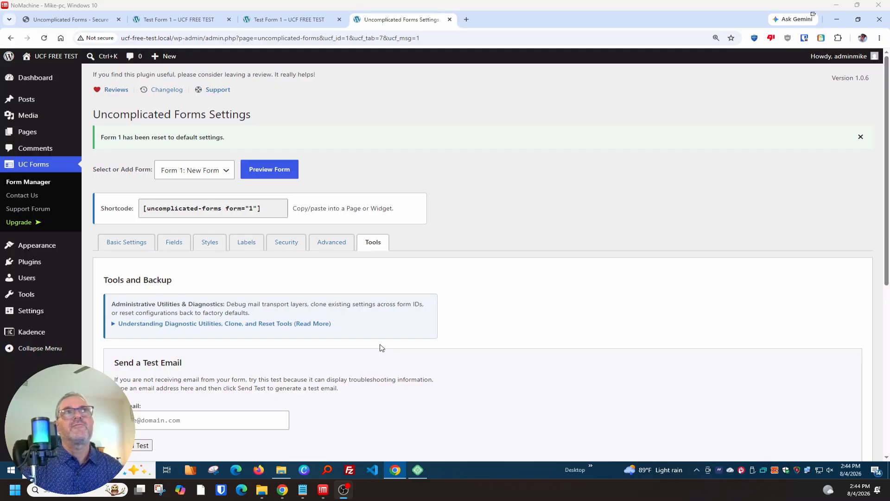
- Clear the welcome introduction text in Form 1's basic settings
left_click(133, 242)
scroll(244, 270, "down", 2)
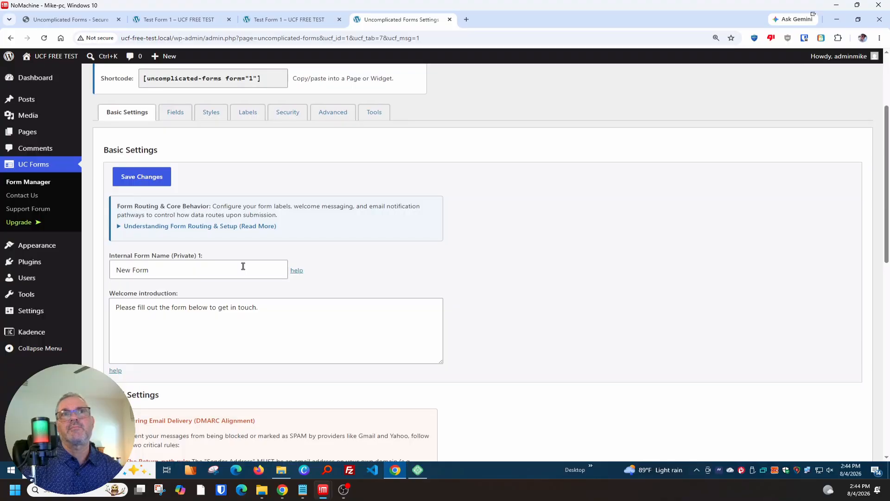
scroll(243, 267, "down", 3)
scroll(244, 266, "up", 3)
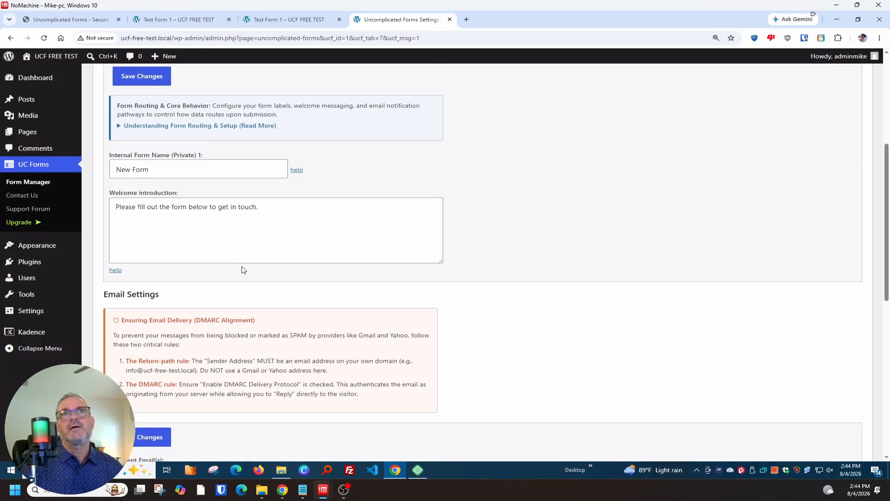
scroll(245, 268, "down", 2)
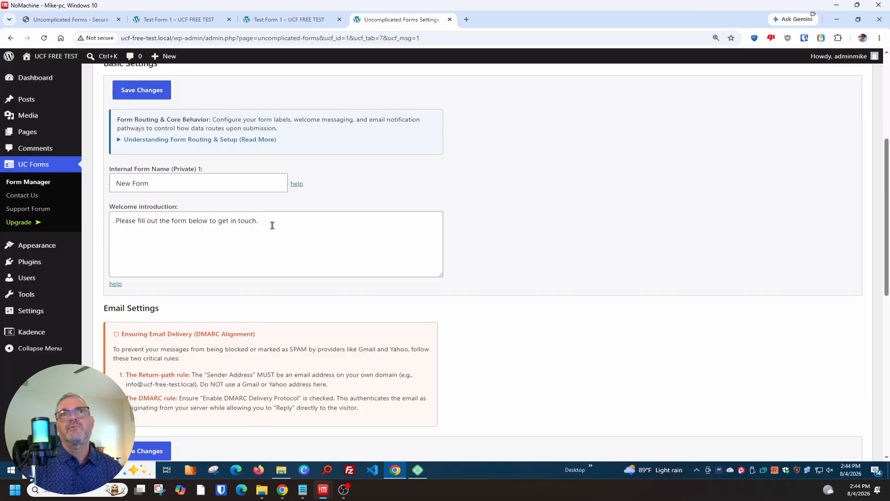
left_click_drag(272, 225, 98, 219)
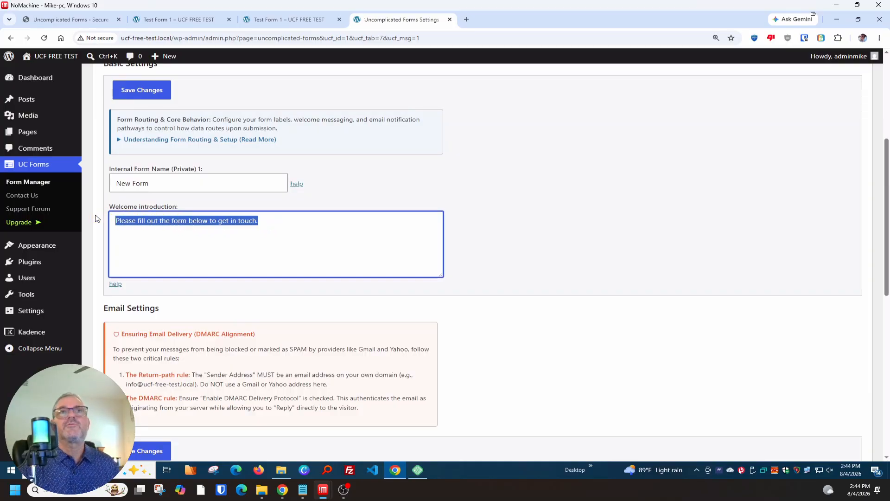
key("BackSpace")
- Set Form 1's internal form name to "Service Request" and save the basic settings
scroll(249, 240, "up", 1)
left_click_drag(150, 226, 113, 227)
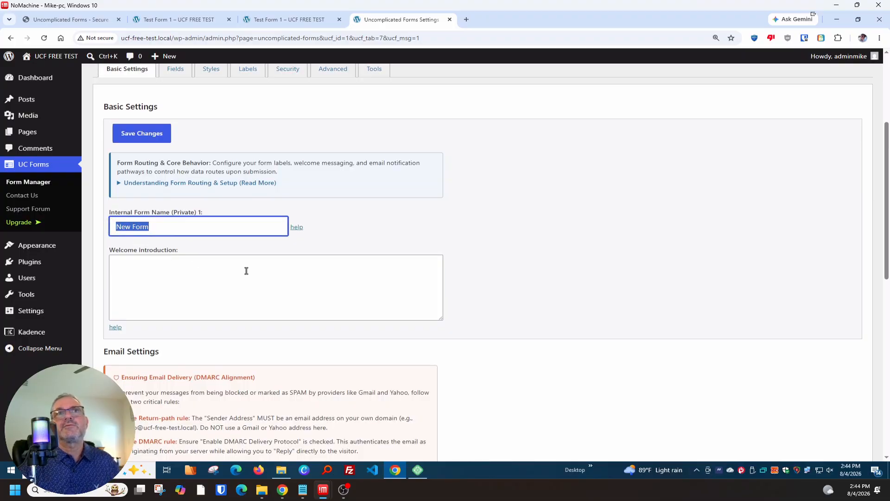
type("S")
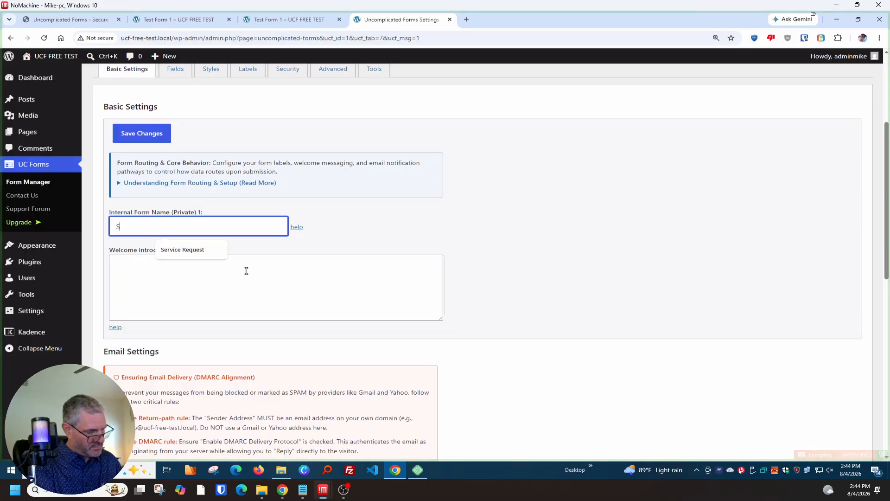
type("erviv")
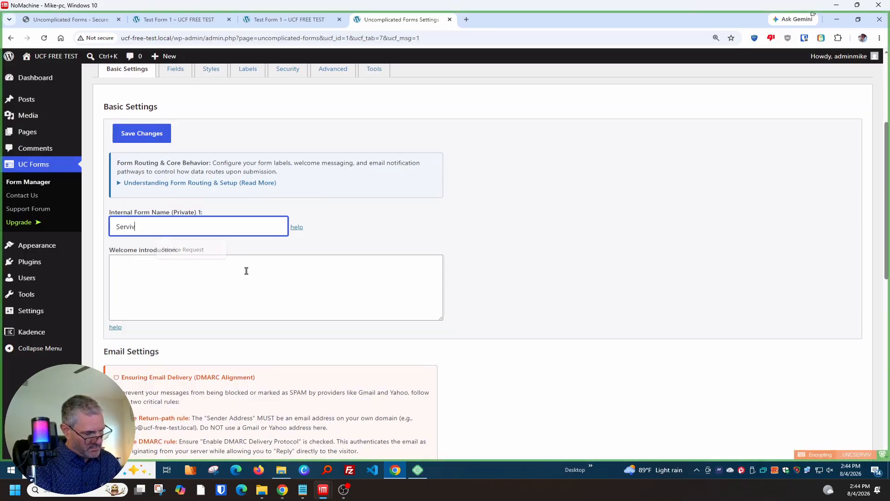
type("e Requ")
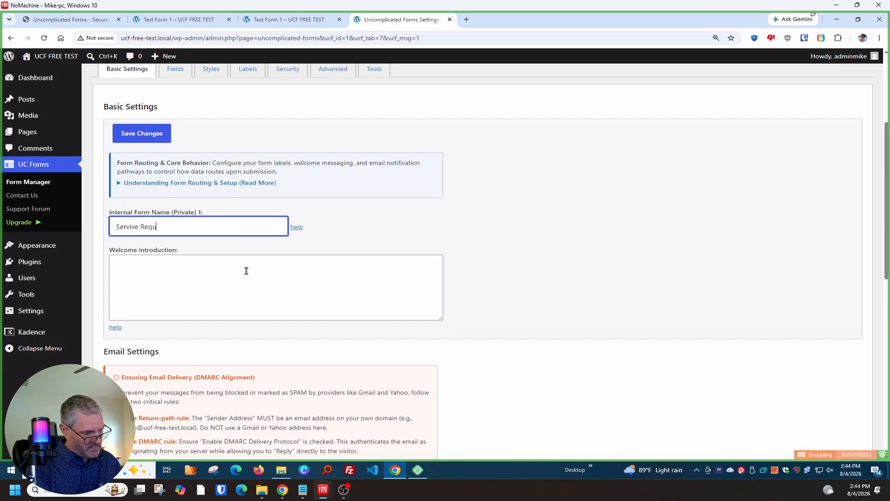
type("est")
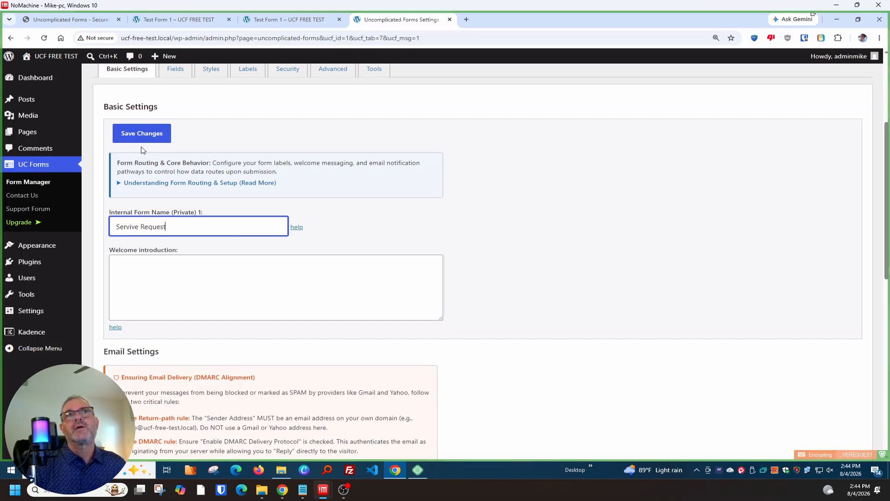
left_click(135, 230)
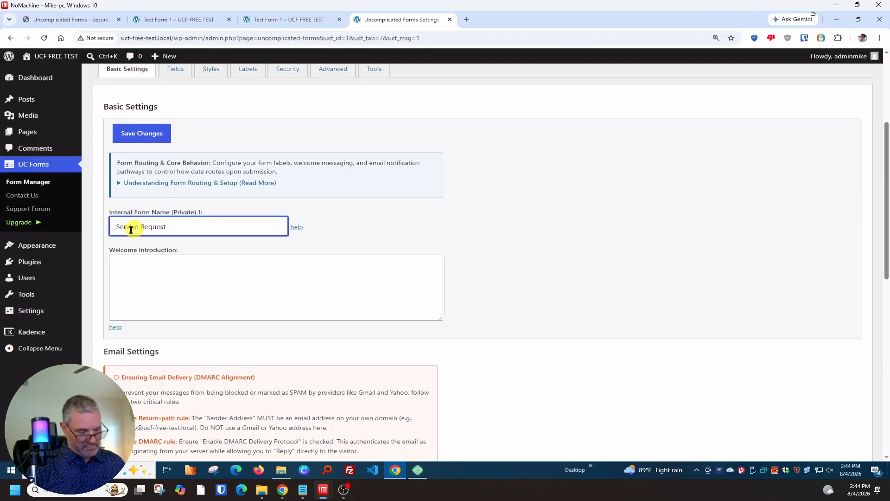
key("BackSpace")
type("c")
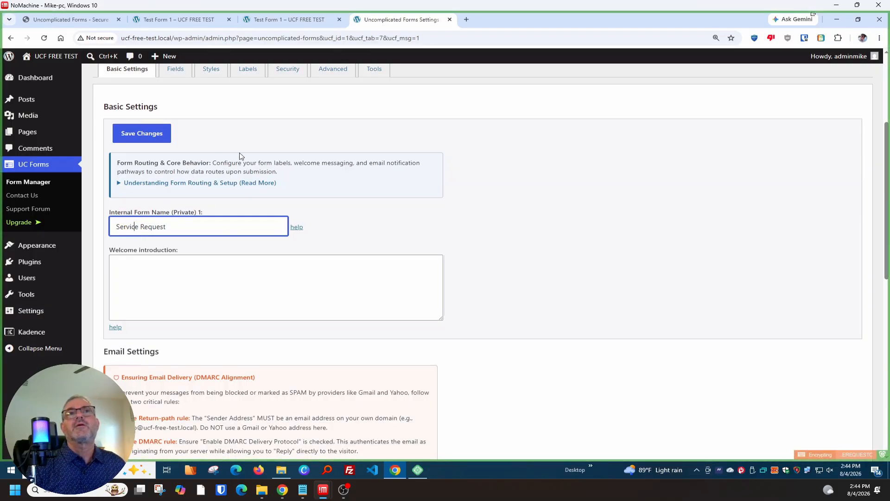
left_click(155, 140)
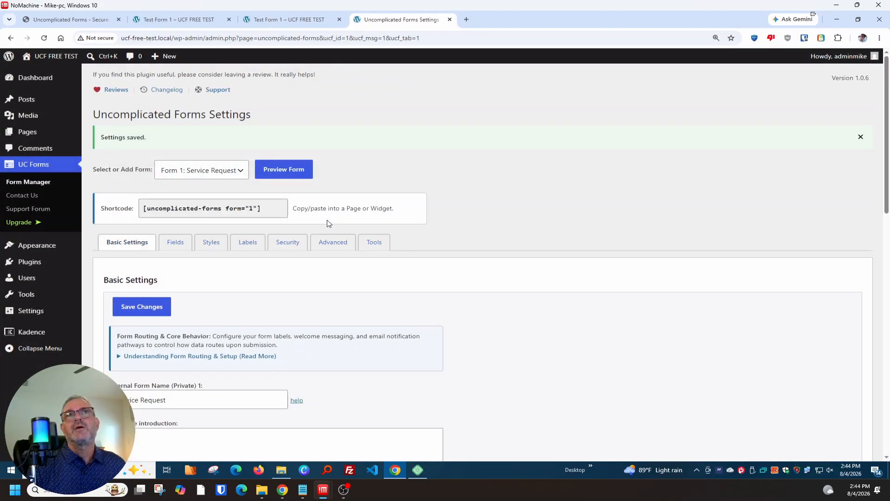
- Disable the standard Subject field in Form 1's field settings
left_click(179, 246)
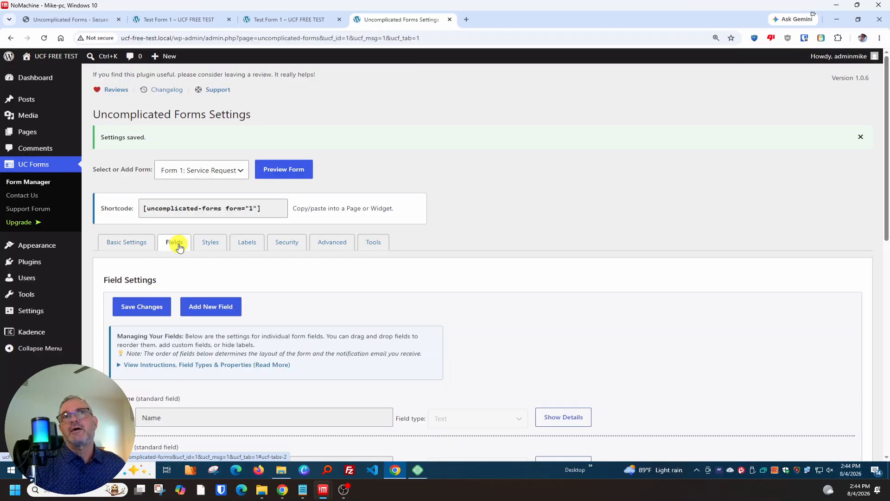
scroll(484, 290, "down", 4)
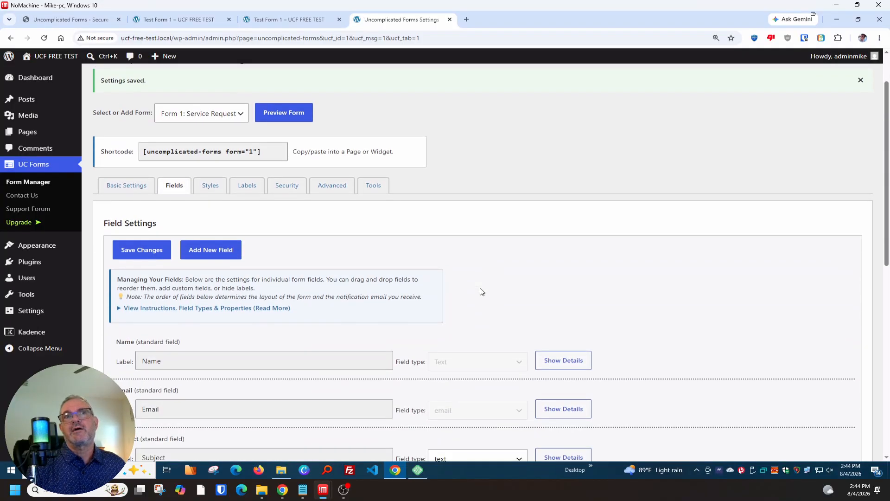
scroll(480, 291, "down", 3)
scroll(310, 252, "up", 1)
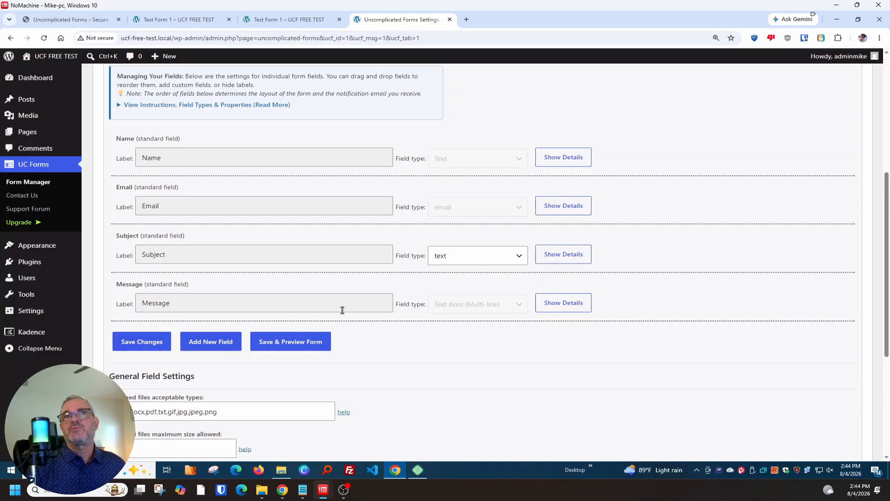
left_click(556, 257)
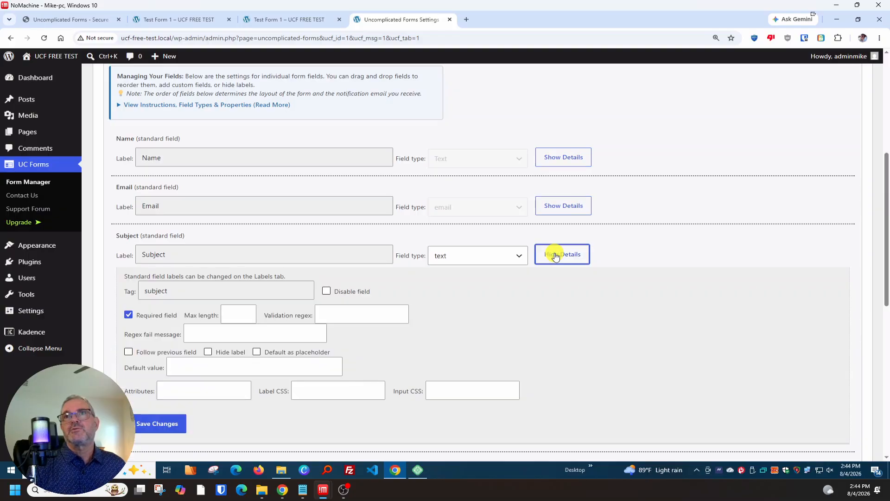
left_click(327, 292)
scroll(464, 285, "down", 1)
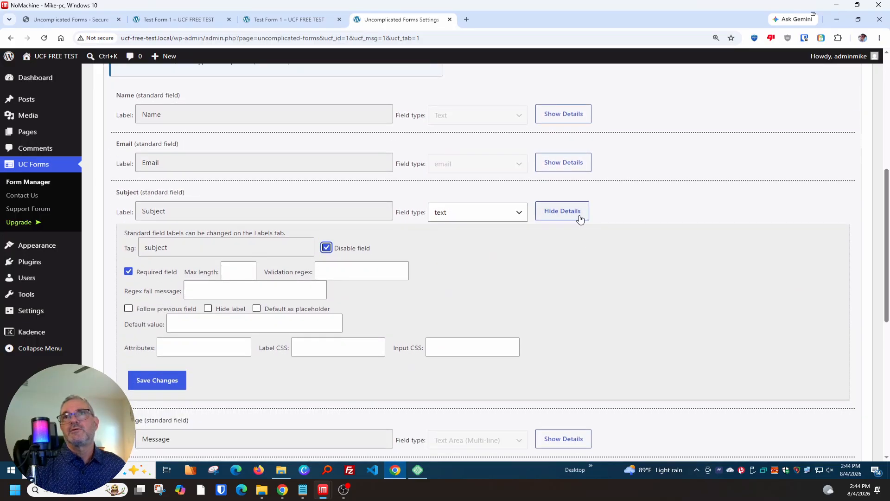
- Disable the standard Message field in Form 1's field settings and save the changes
left_click(566, 214)
left_click(563, 259)
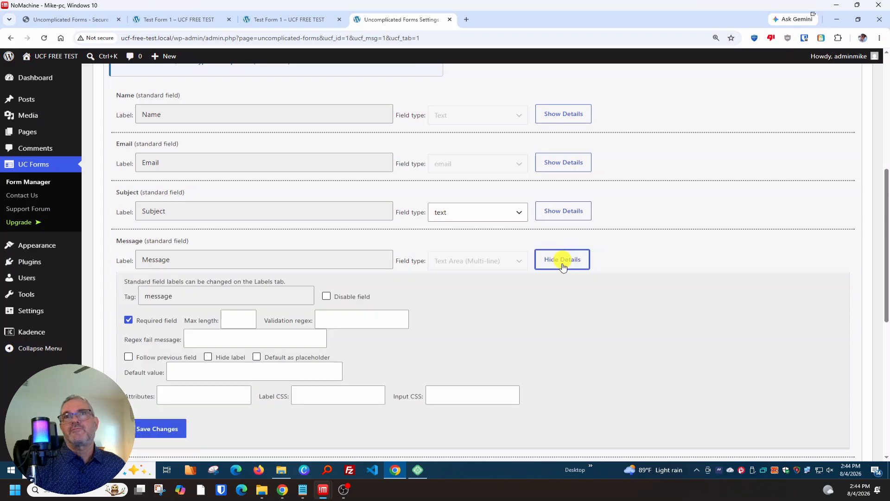
left_click(327, 296)
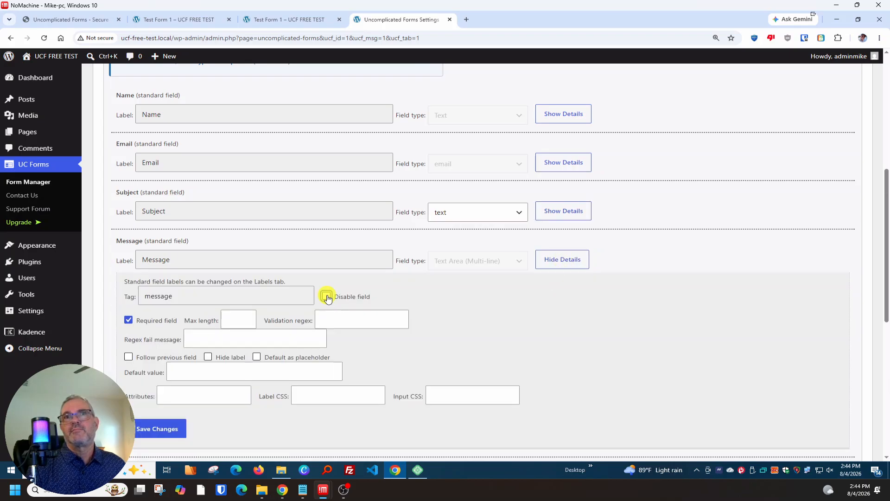
scroll(552, 293, "down", 2)
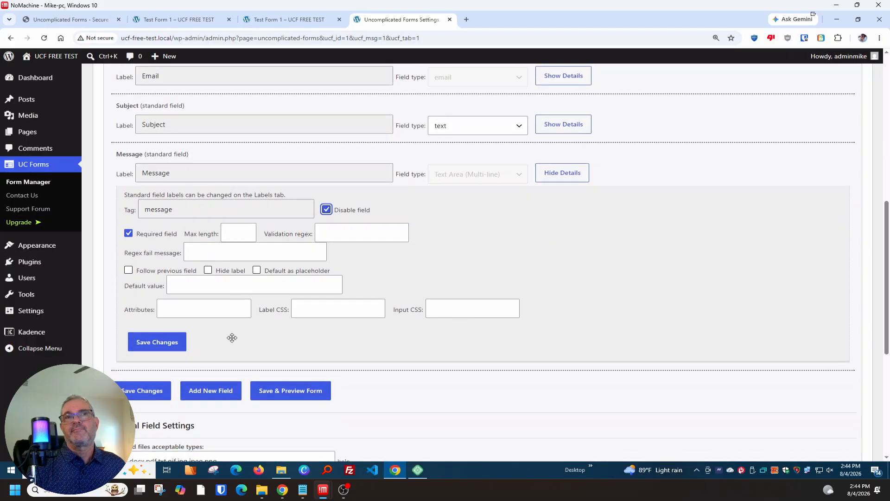
left_click(167, 351)
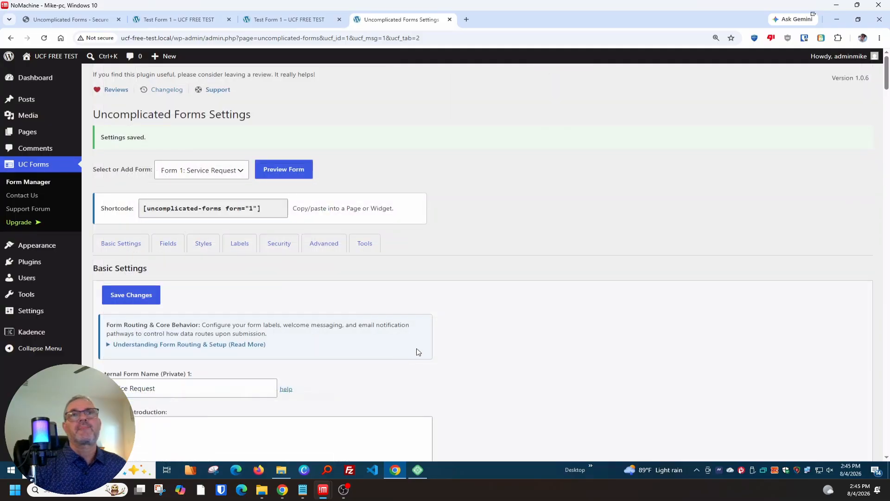
- Enable a fieldset box around the form, label it "Service Request & Quote Form", and save the settings
scroll(362, 256, "down", 4)
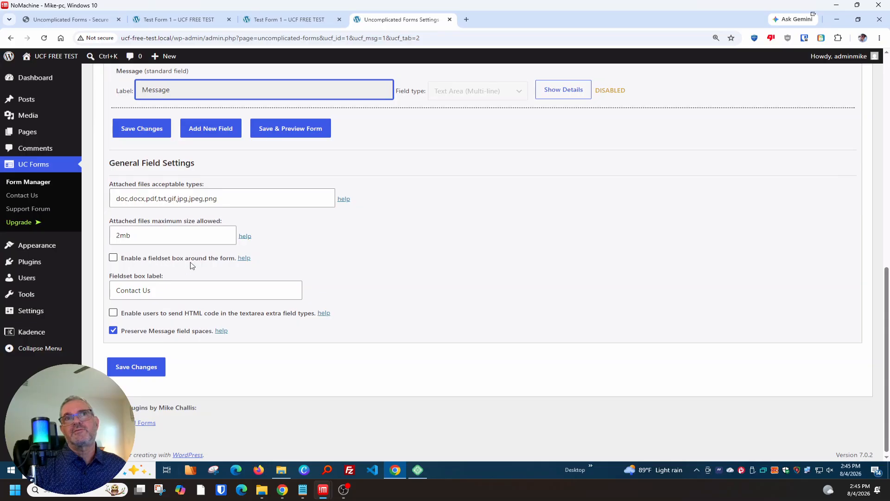
left_click(113, 257)
left_click_drag(158, 291, 115, 288)
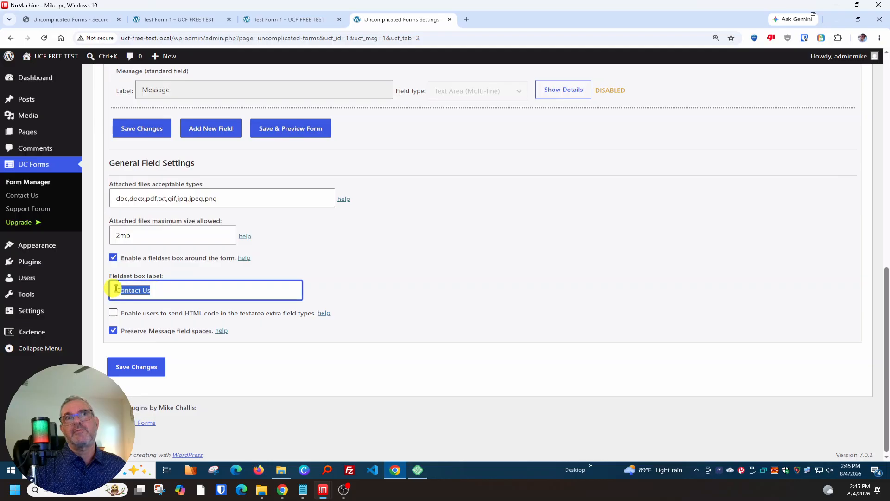
type("Service Request & Quote Form")
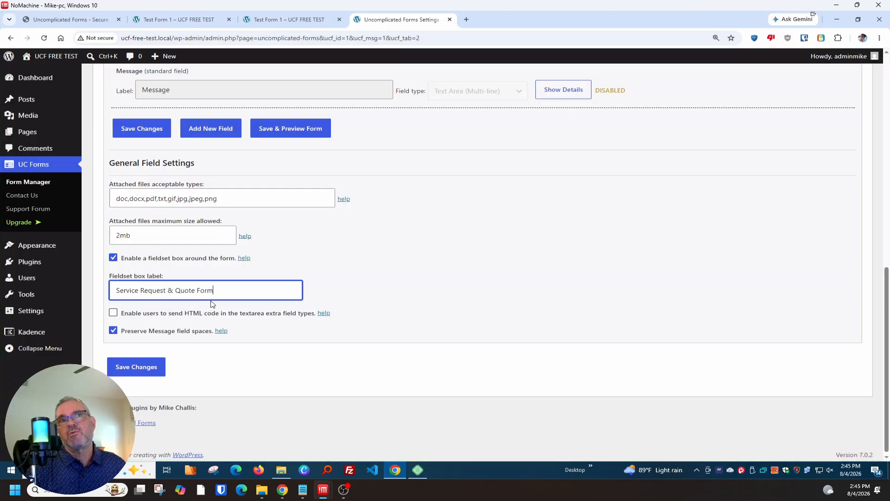
left_click(152, 370)
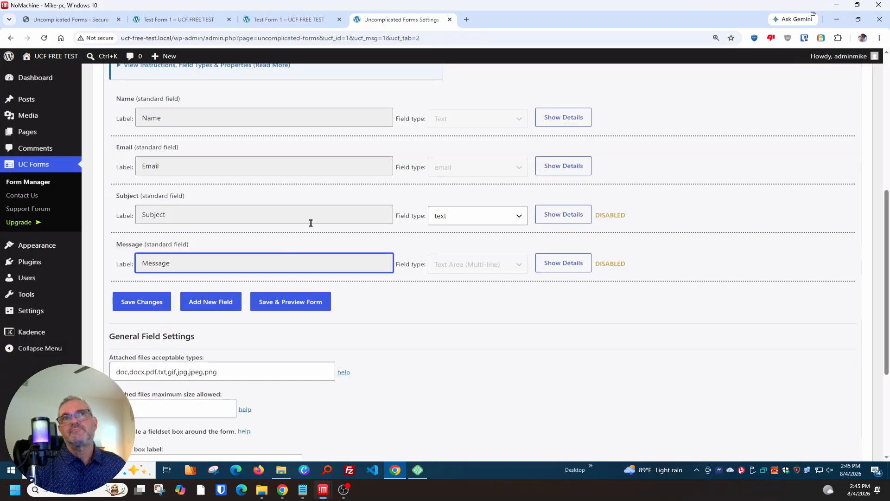
- Add a new form field labelled "Phone" with the field type Phone Number (US)
scroll(423, 302, "up", 1)
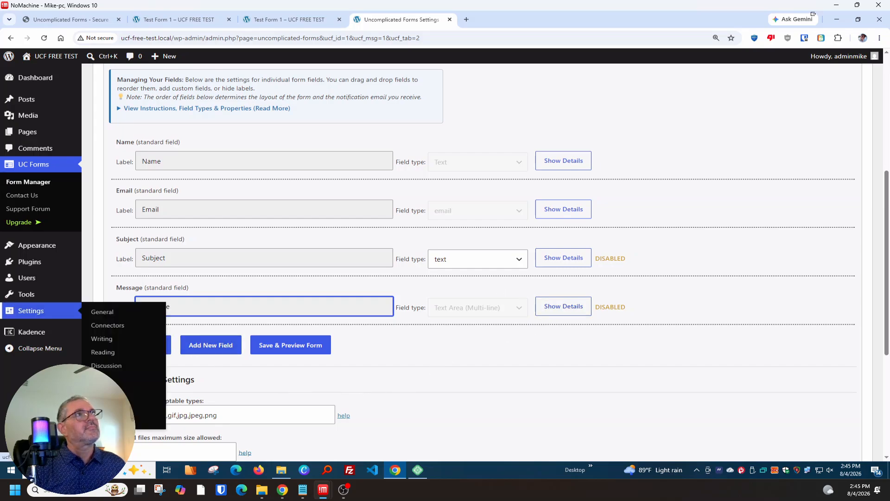
left_click(218, 348)
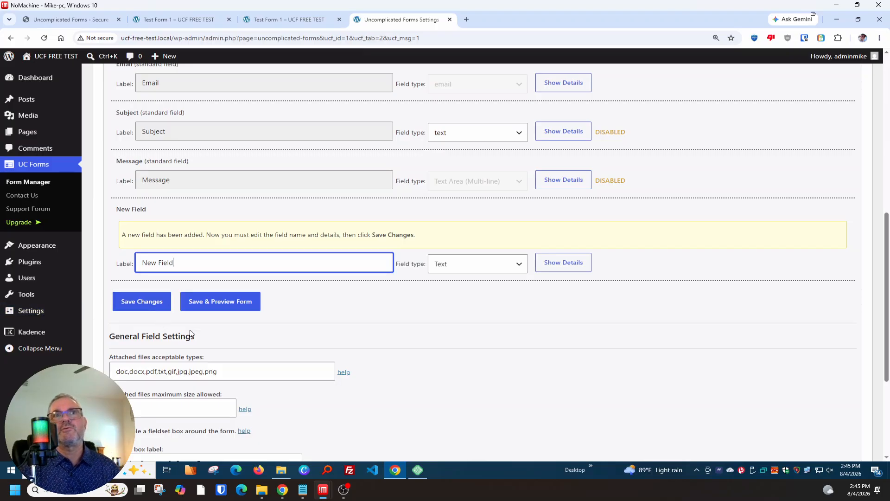
left_click_drag(185, 265, 122, 261)
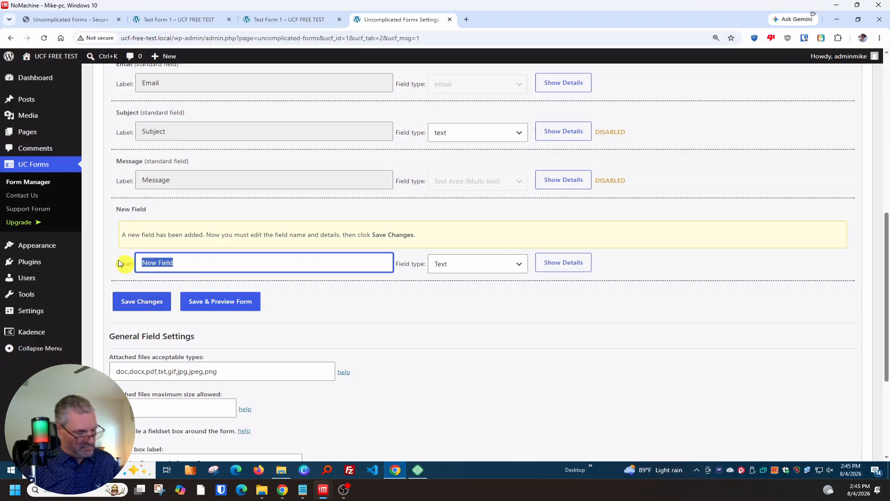
type("Phon")
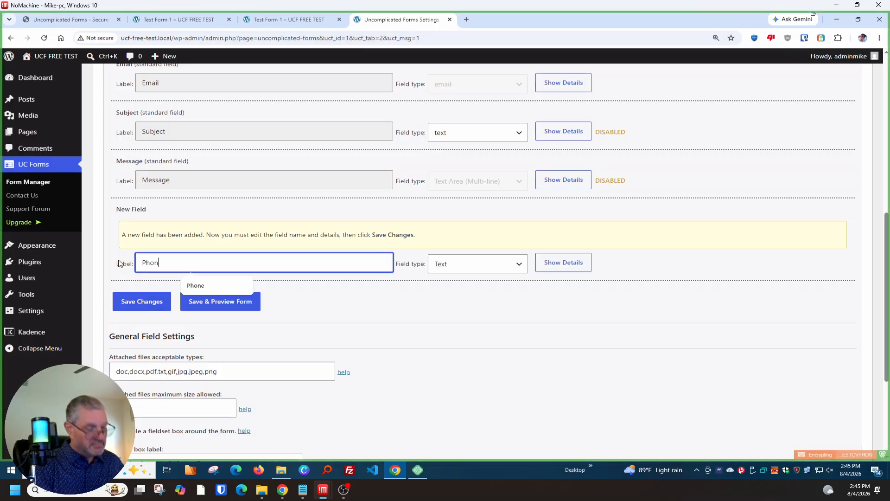
type("e")
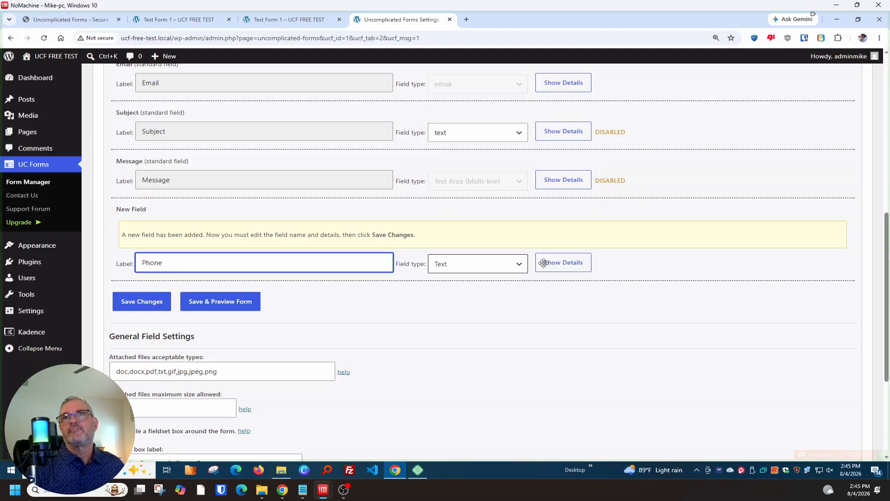
left_click(507, 268)
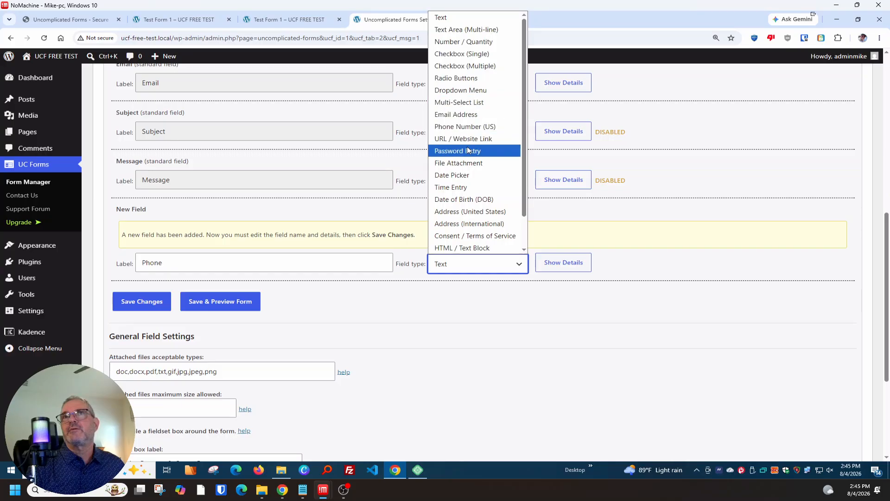
left_click(466, 126)
- Make the Phone field required, set it to follow the previous field, and save the changes
left_click(561, 268)
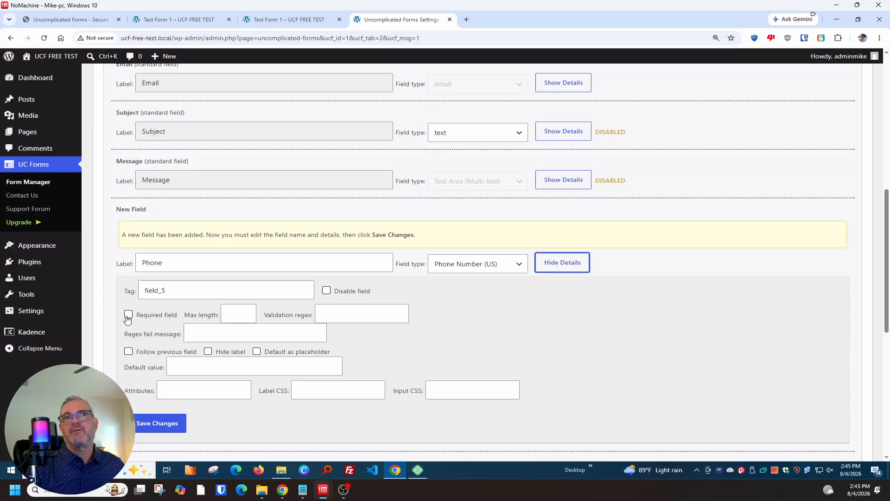
left_click(128, 317)
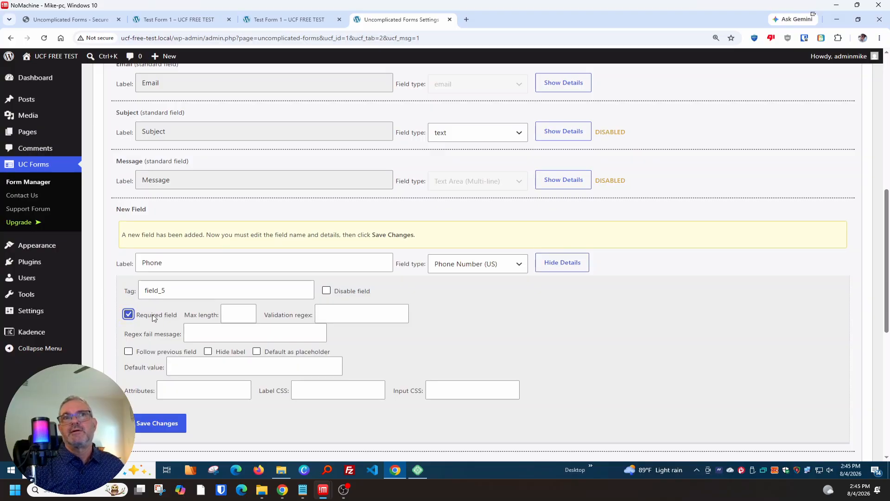
left_click(129, 353)
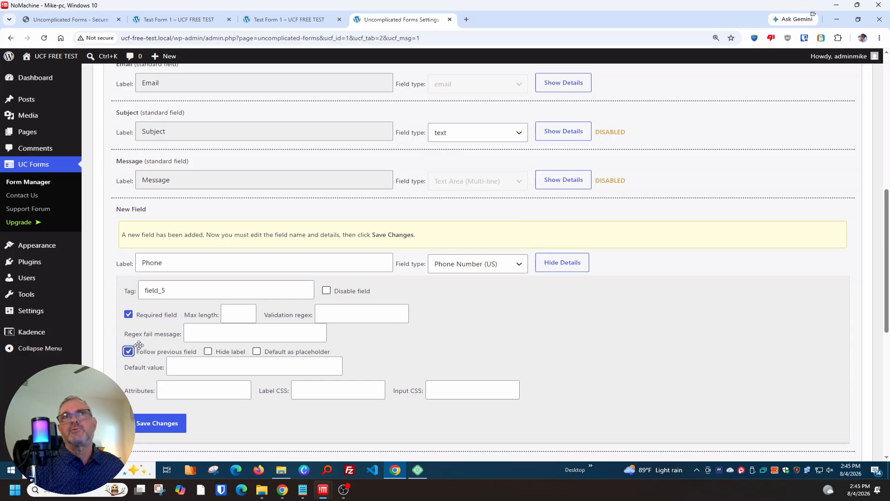
left_click(153, 426)
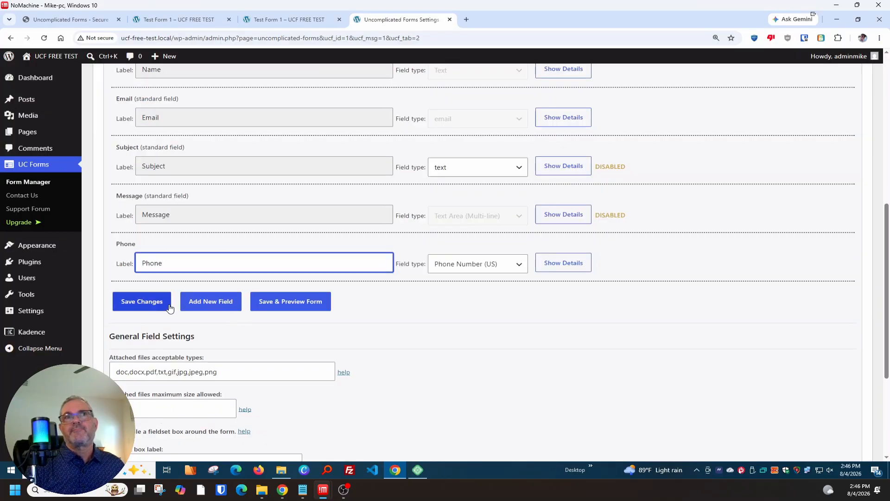
- Add a new form field labelled "Address" with the field type Address (United States)
left_click(214, 303)
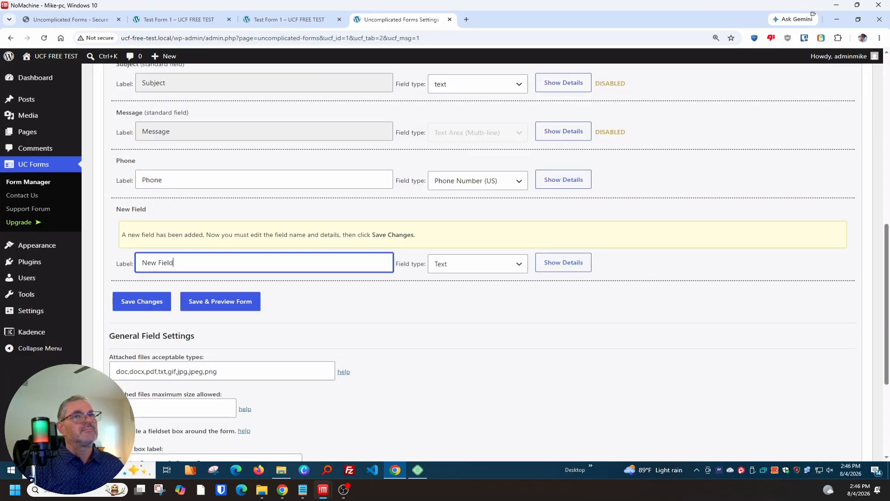
left_click_drag(181, 265, 123, 264)
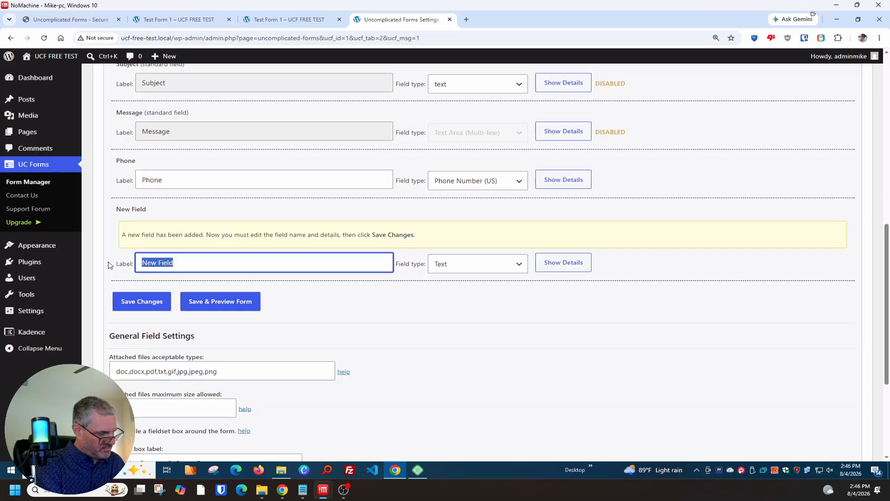
type("A")
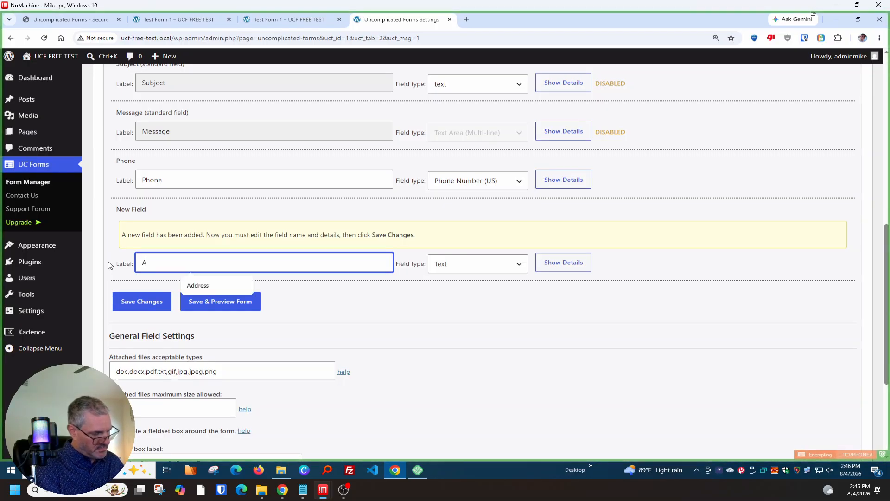
type("ddress")
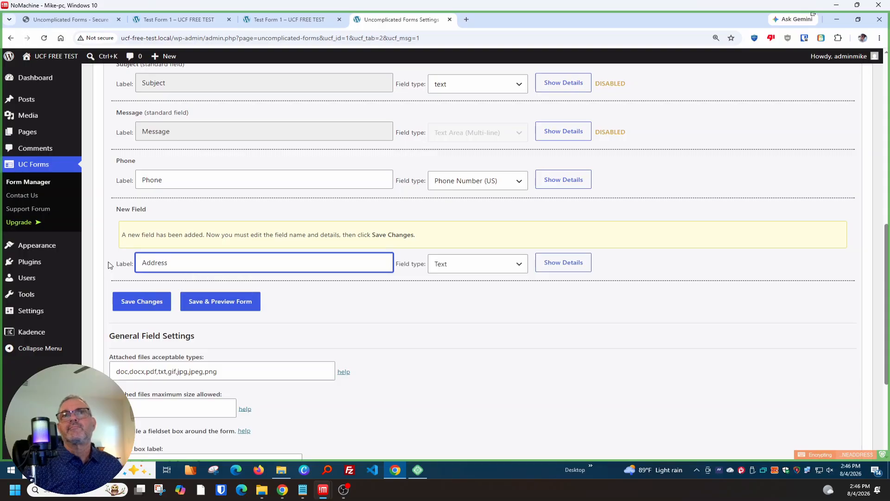
left_click(462, 268)
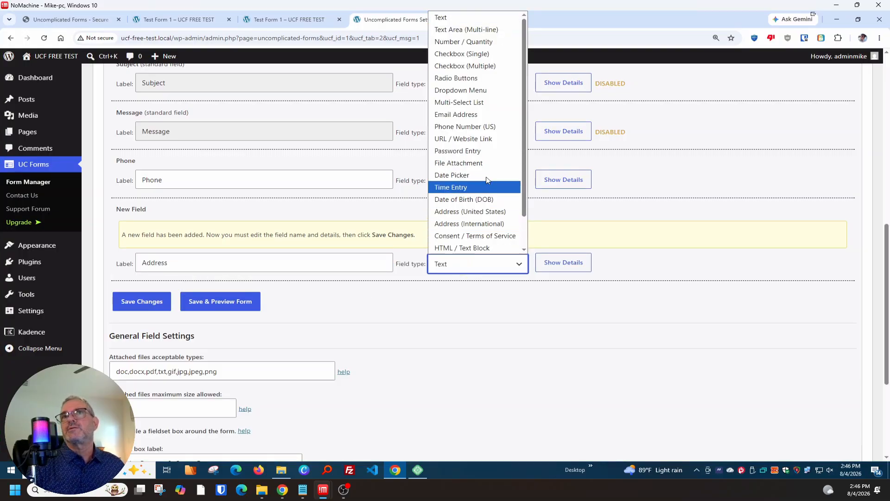
left_click(454, 212)
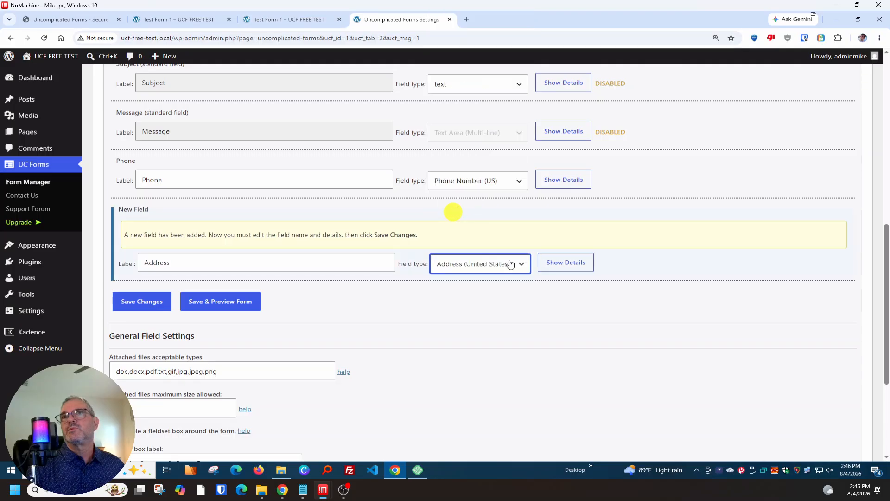
- Make the Address field required and save the changes
left_click(561, 269)
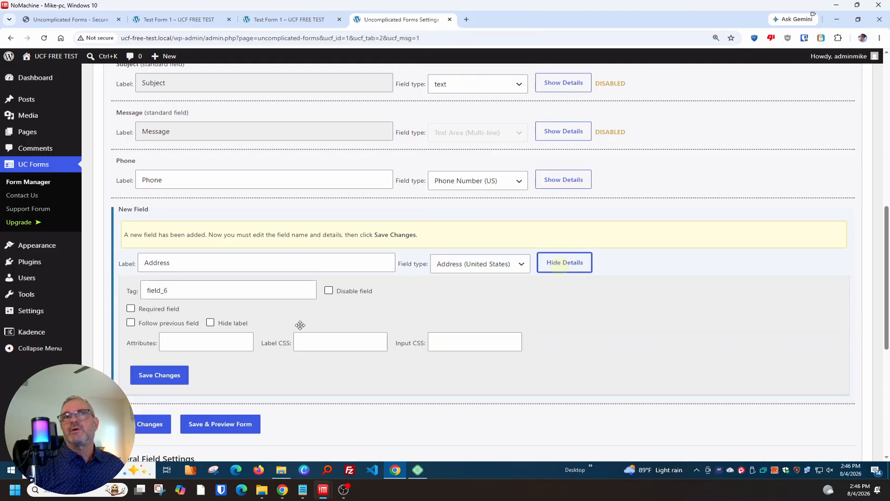
left_click(131, 310)
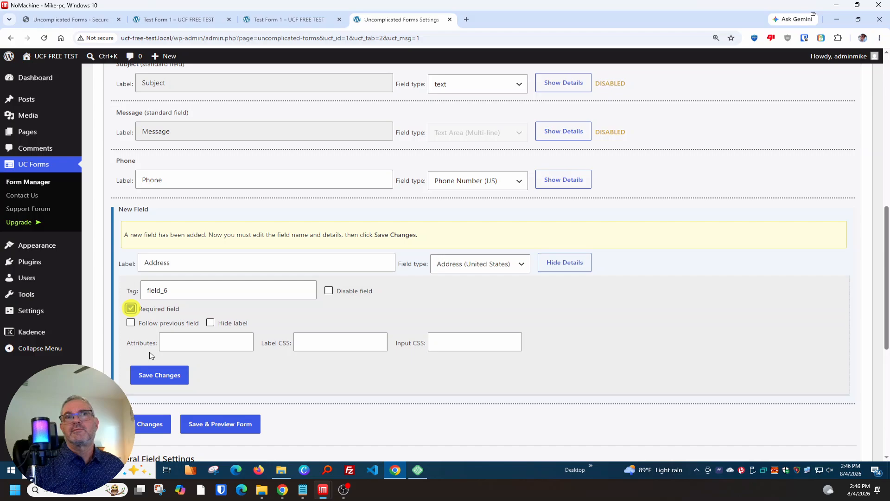
left_click(155, 377)
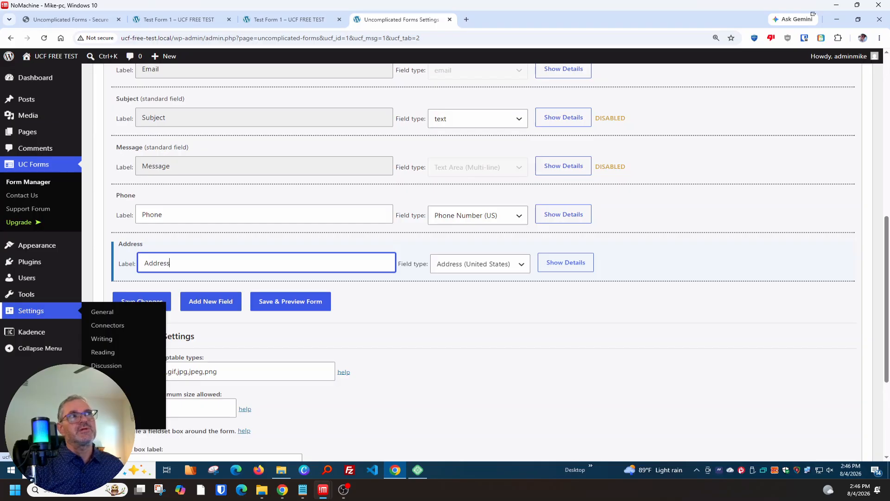
- Add a new form field labelled "Service Requested" with the field type Dropdown Menu
left_click(207, 304)
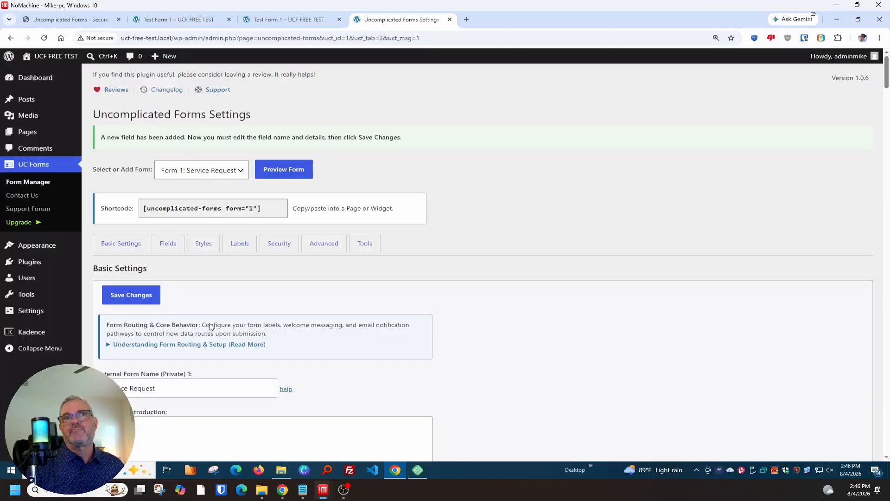
left_click_drag(188, 264, 116, 260)
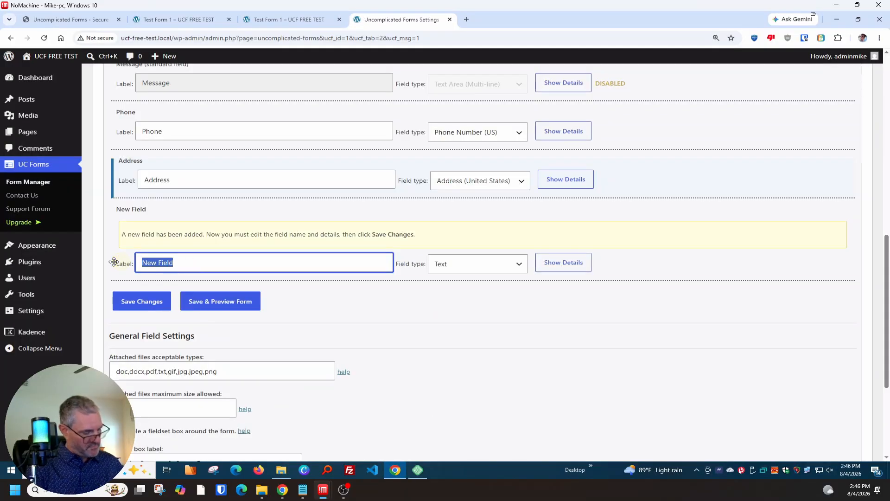
type("Service Requested")
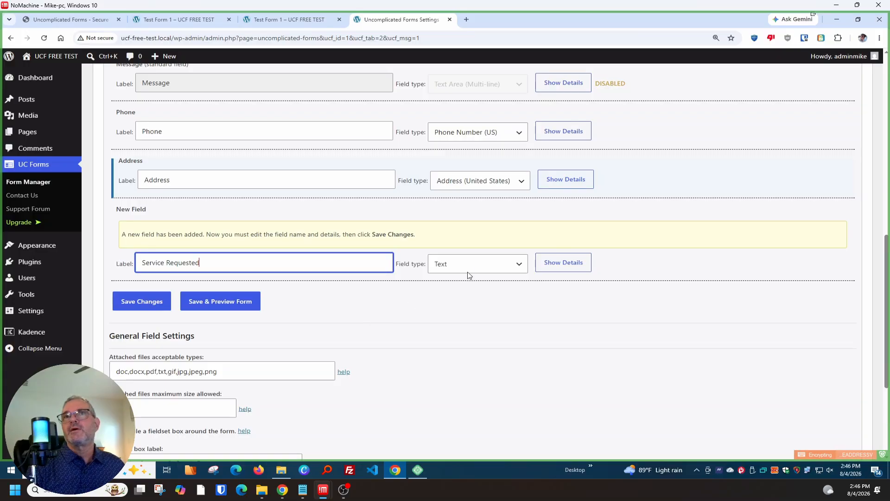
left_click(467, 265)
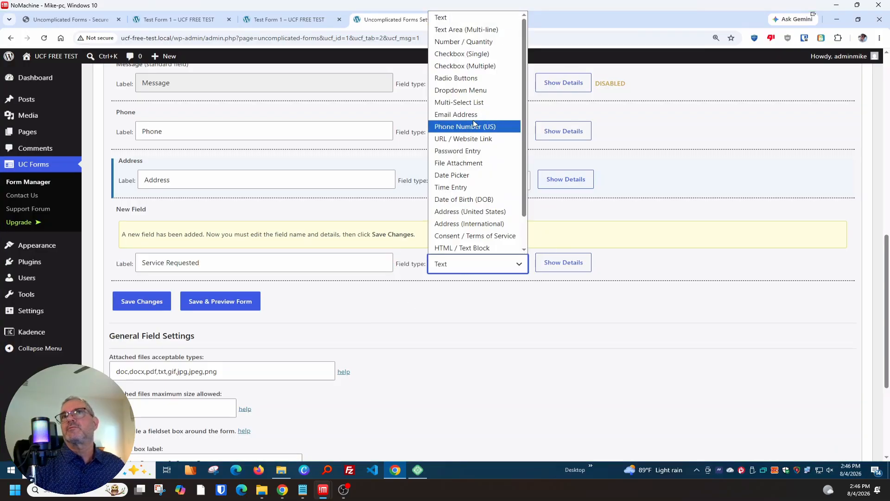
left_click(451, 91)
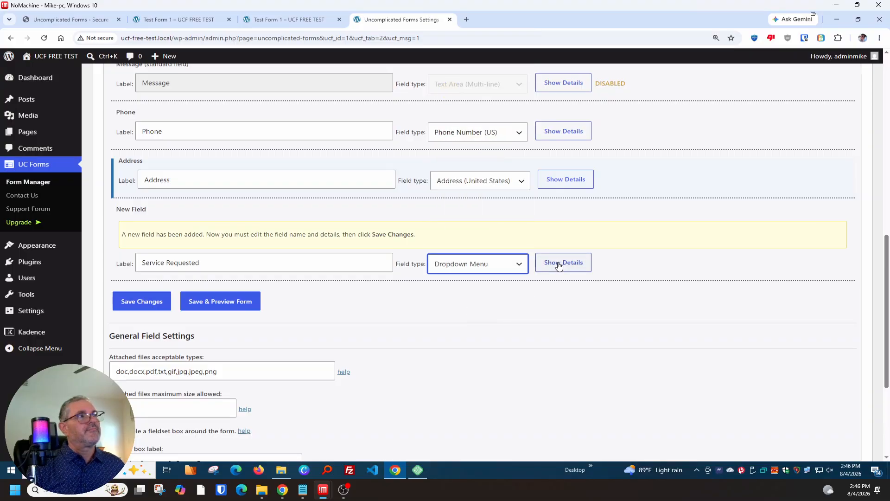
- Mark the Service Requested dropdown as a required field in its details
left_click(559, 265)
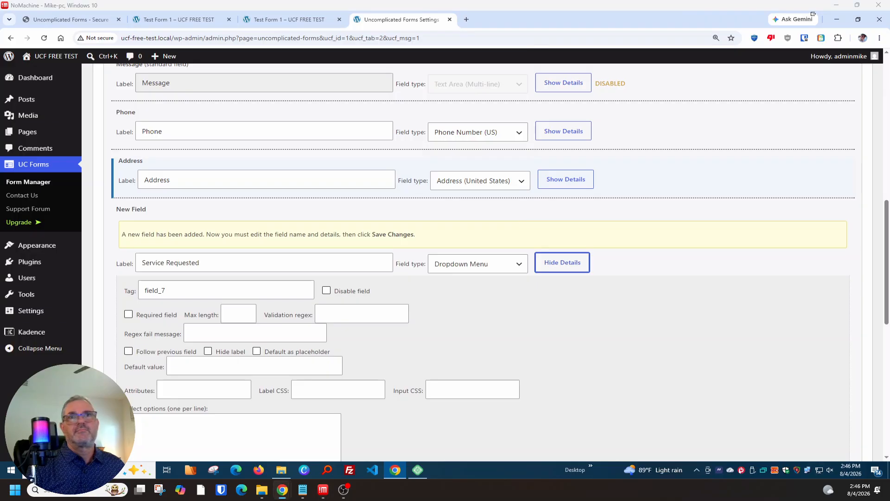
scroll(350, 300, "down", 2)
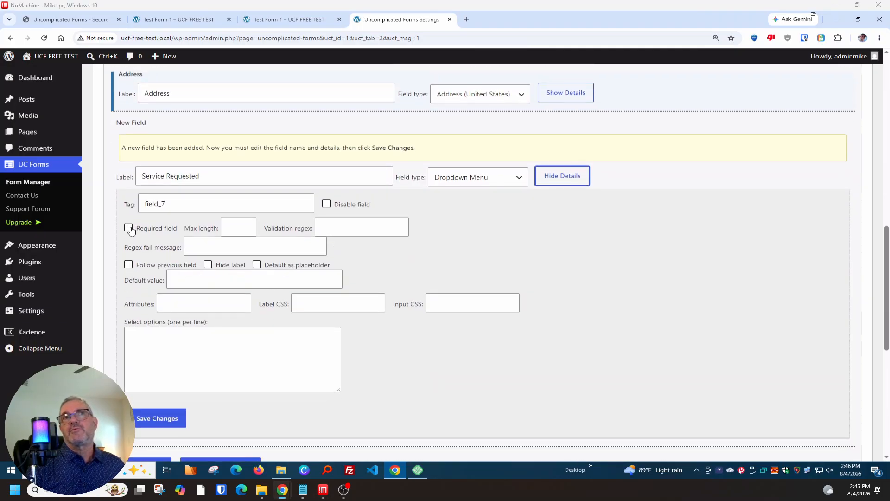
left_click(128, 228)
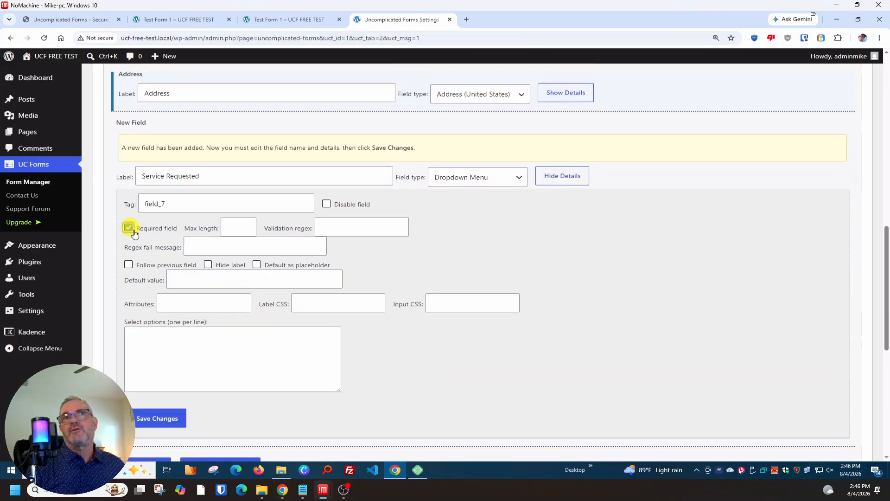
- Enter the Service Requested options General Inquiry, Estimate / Quote, Maintenance & Repair and Other, and save the changes
left_click(151, 336)
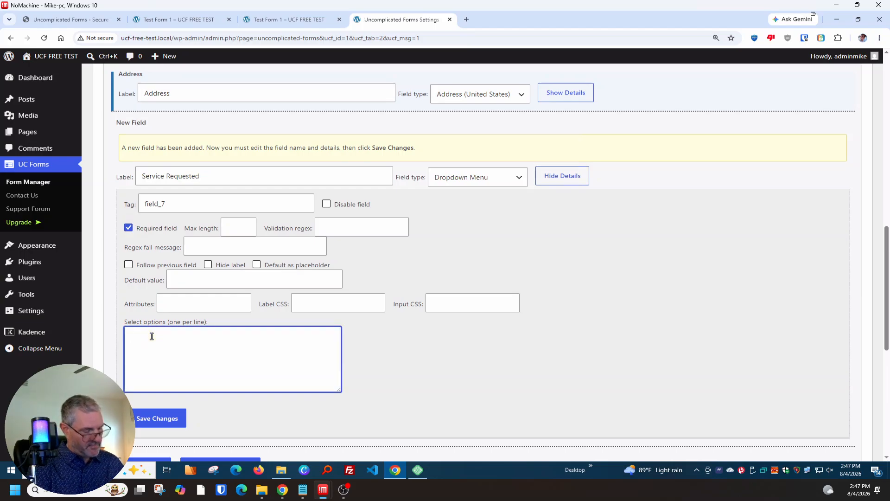
type("General Inquiry Estimate / Quote Maintenance & Repair Other")
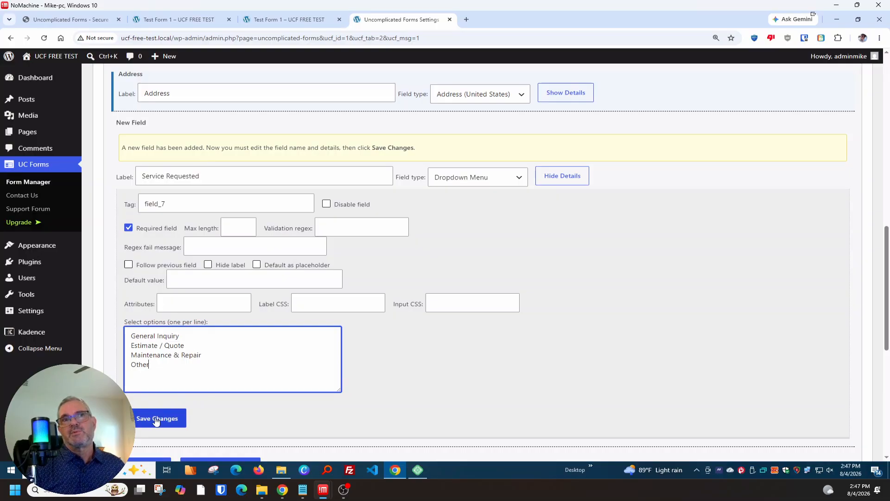
left_click(156, 420)
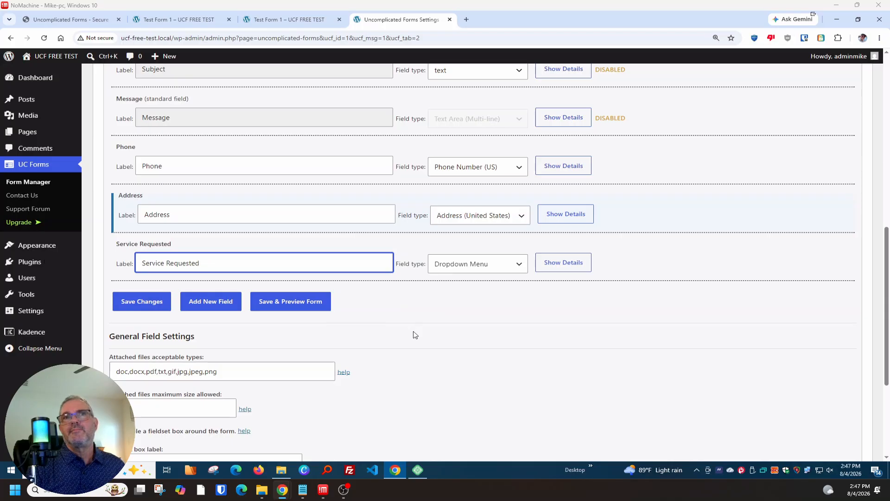
- Add a new form field labelled "Urgency" with the field type Radio Buttons
left_click(220, 306)
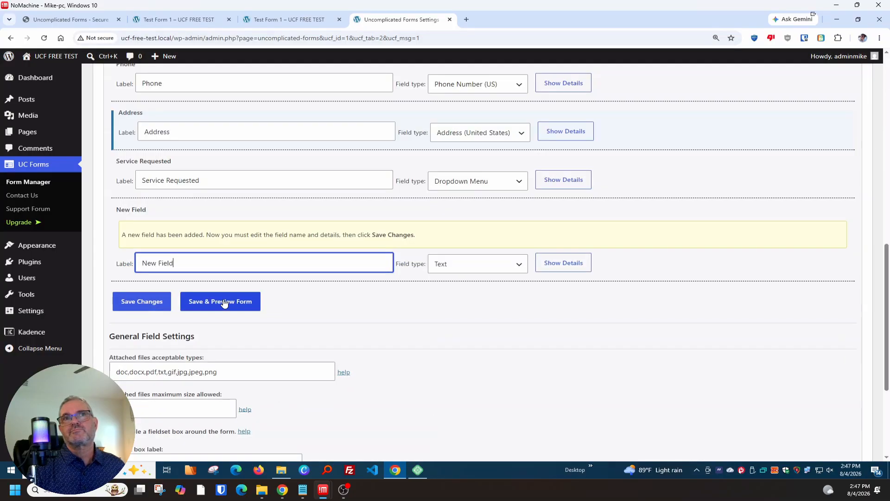
left_click_drag(185, 260, 131, 259)
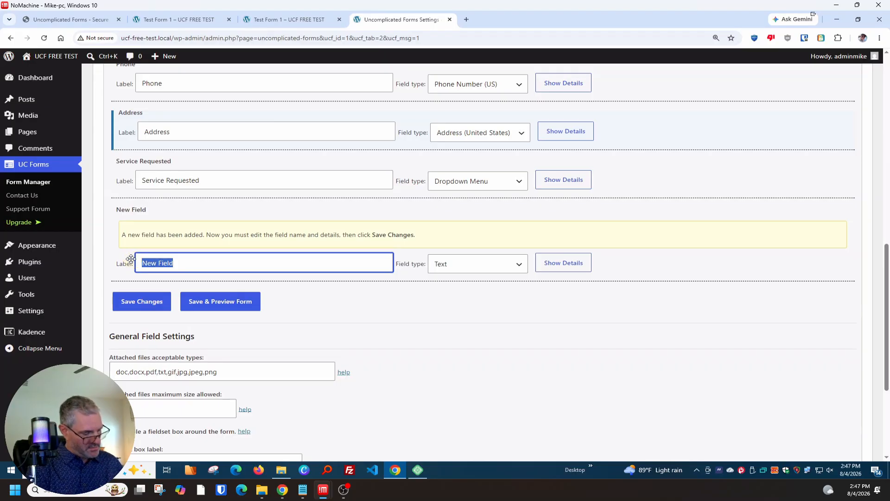
type("Urgency")
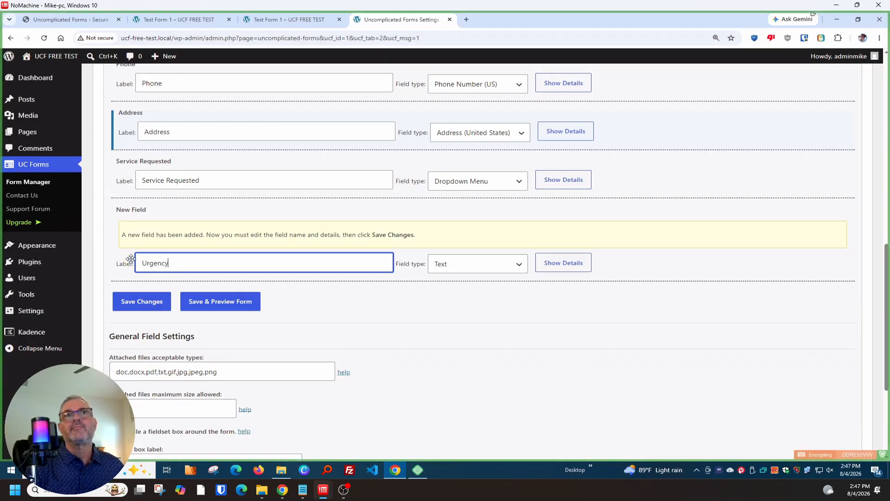
left_click(471, 272)
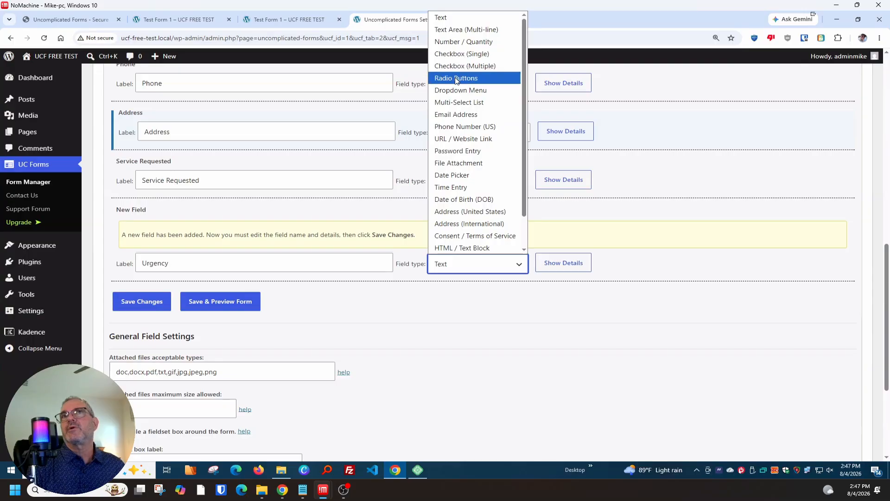
left_click(456, 79)
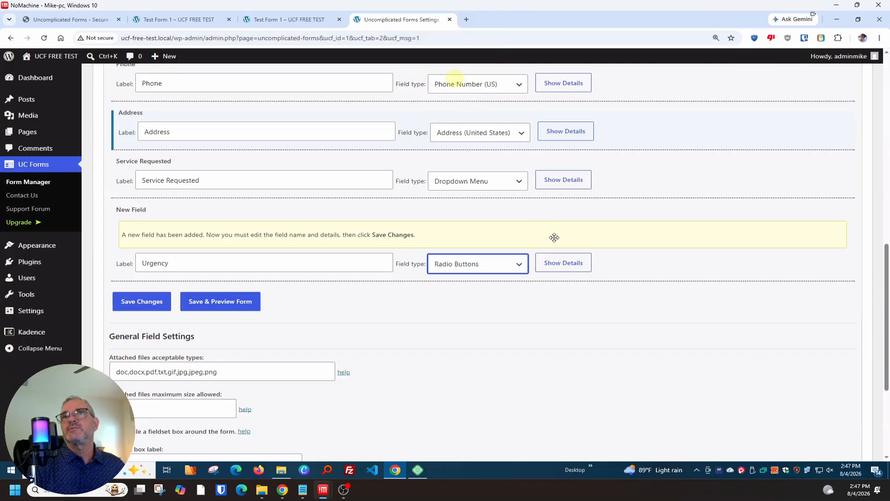
- Make the Urgency field required with its options displayed inline, and save the changes
left_click(562, 264)
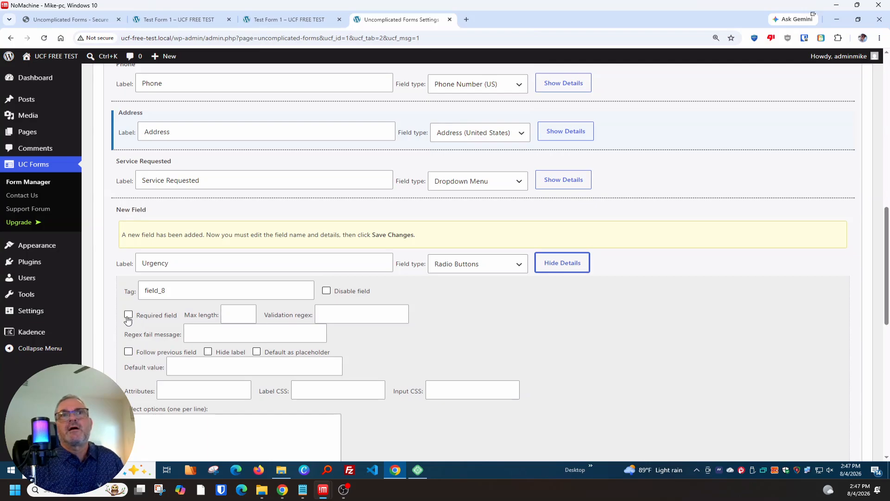
left_click(128, 316)
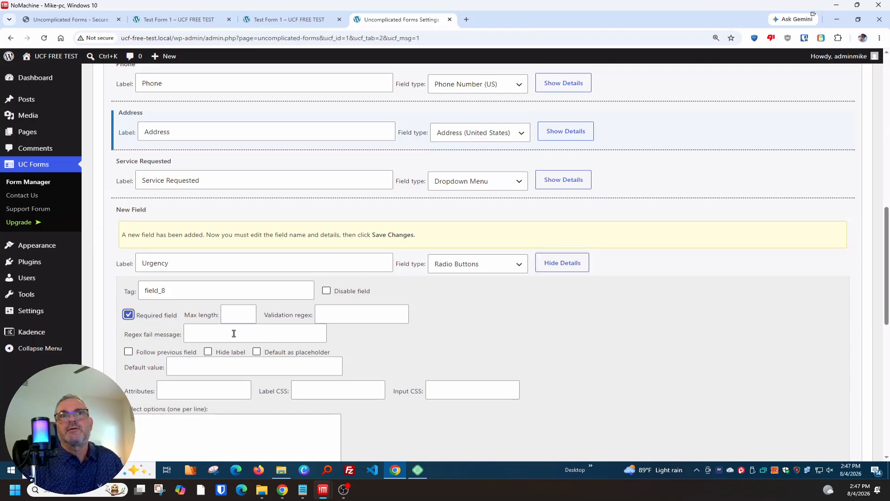
scroll(234, 333, "down", 1)
scroll(234, 333, "down", 3)
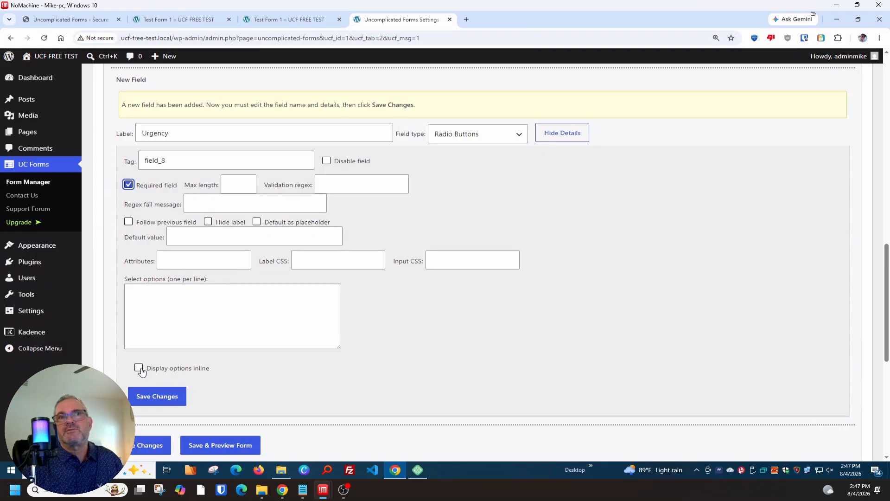
left_click(138, 368)
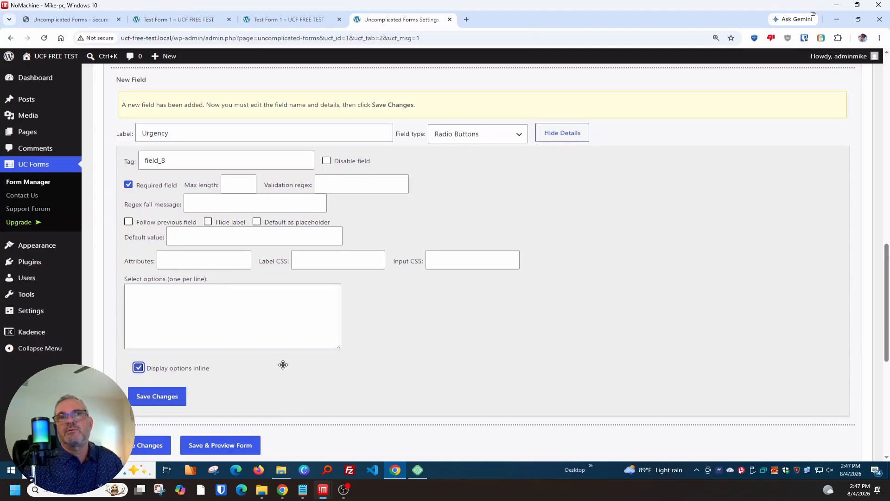
left_click(163, 398)
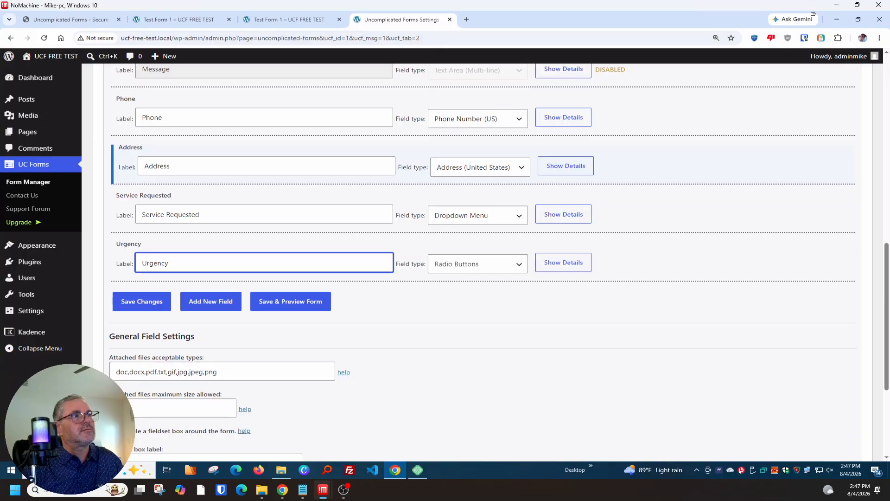
- Enter the Urgency options Standard, High Priority and Emergency in the field's details, and save the changes
left_click(562, 264)
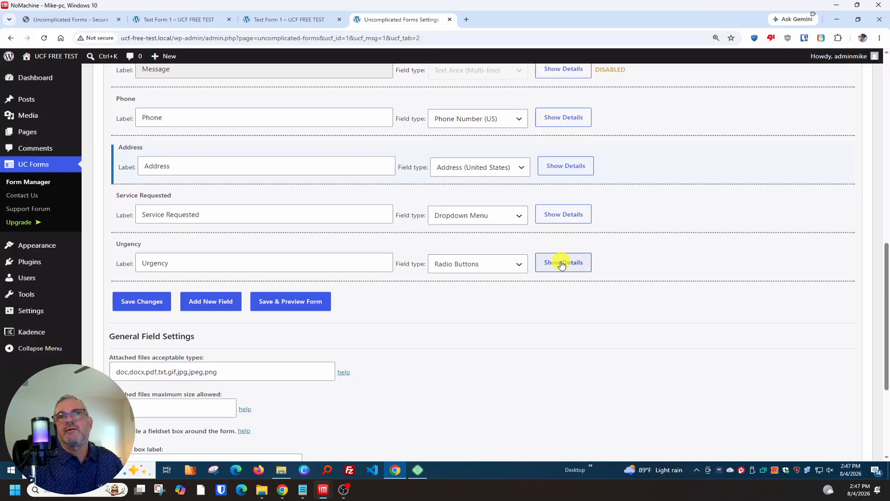
scroll(371, 279, "down", 3)
left_click(156, 290)
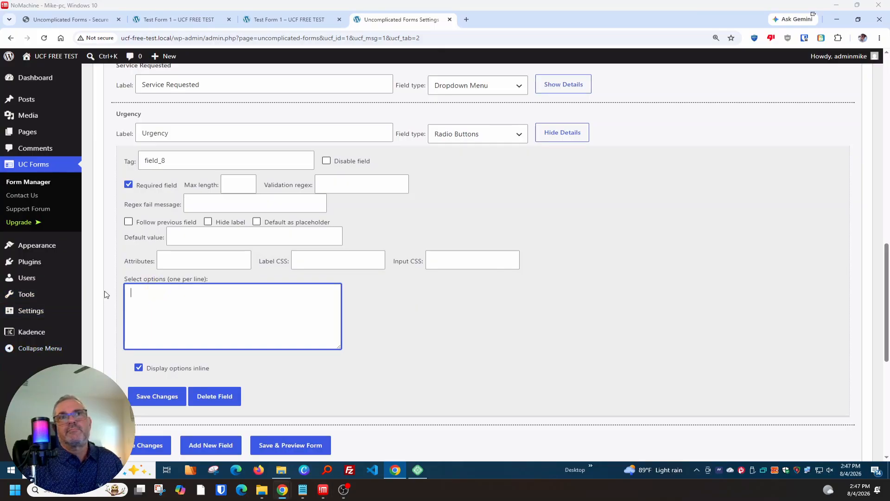
left_click(154, 294)
type("Standard High Priority Emergency")
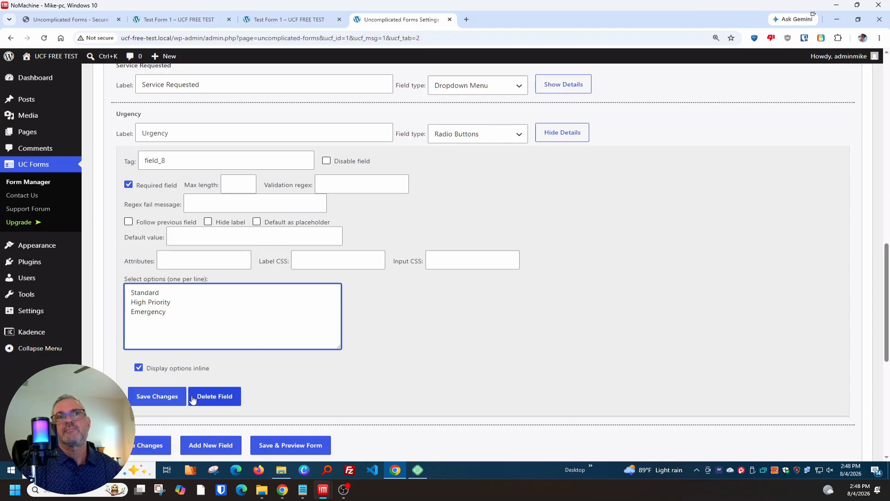
left_click(157, 397)
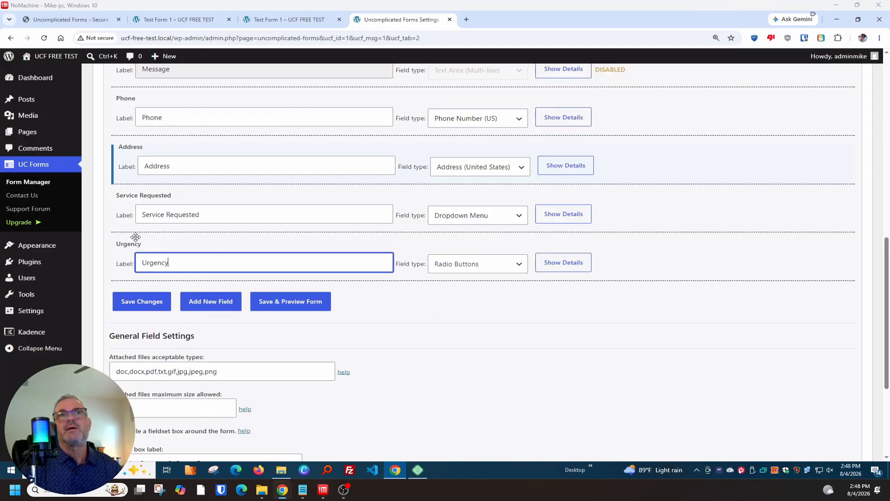
- Add a new form field labelled "Preferred Contact Method" with the field type Checkbox (Multiple)
left_click(220, 307)
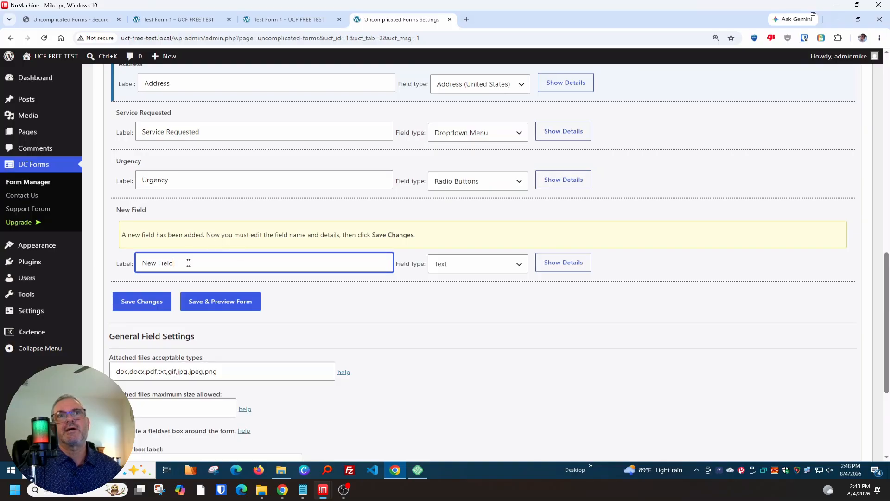
left_click(118, 265)
type("Preferred Contact Method")
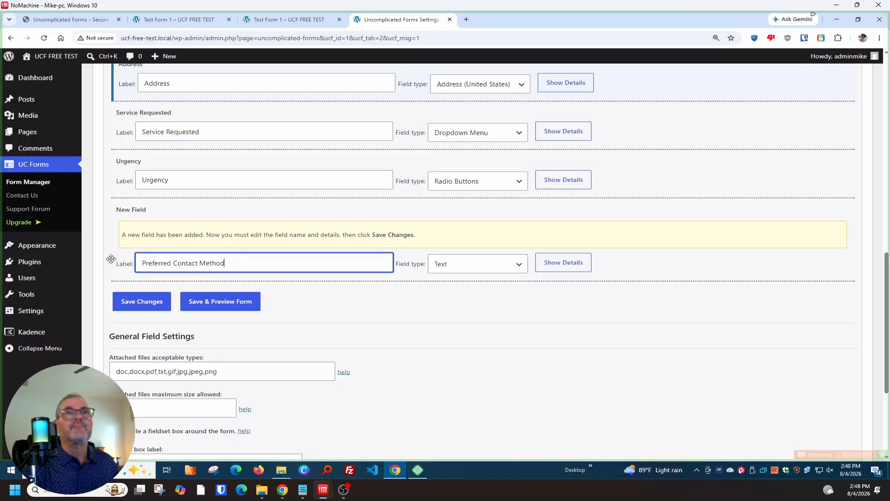
left_click(471, 271)
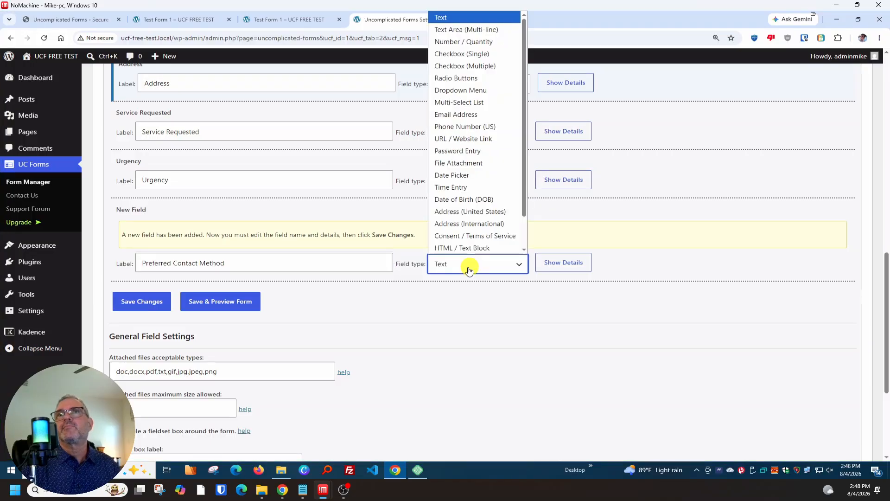
left_click(445, 69)
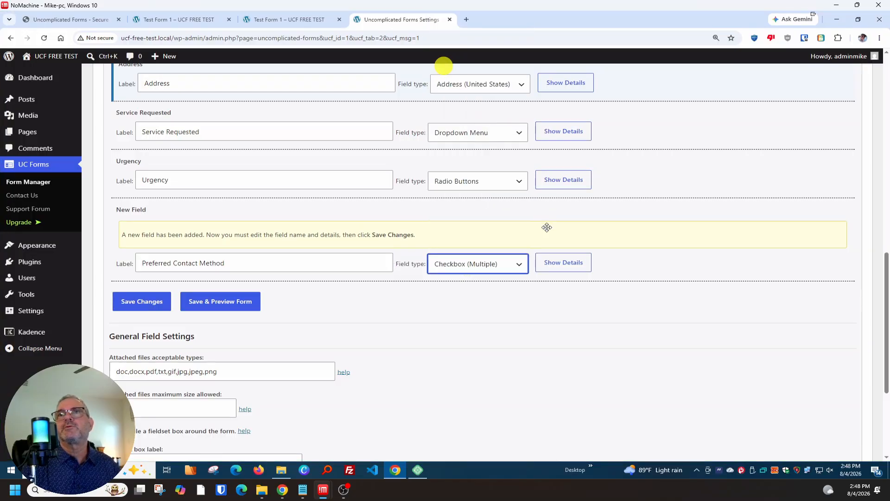
- Make Preferred Contact Method required with the options Email, Phone Call and Text Message, and save the changes
left_click(562, 263)
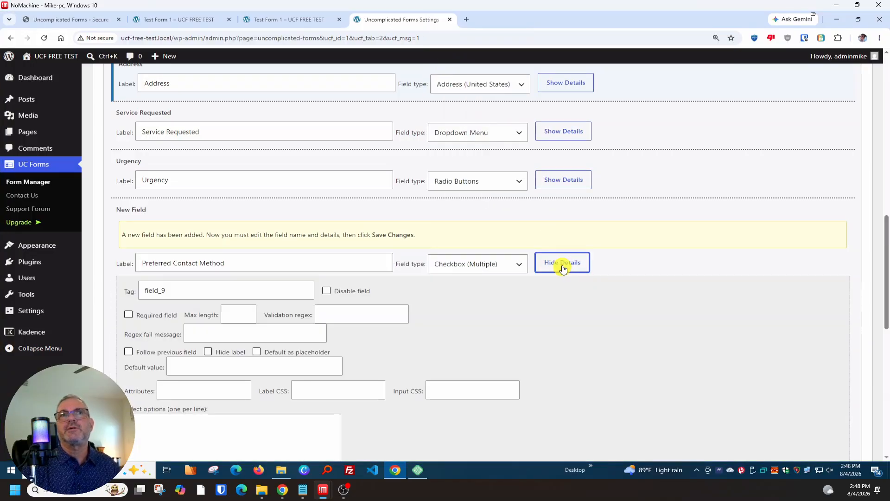
left_click(129, 315)
scroll(128, 315, "down", 3)
mouse_move(46, 310)
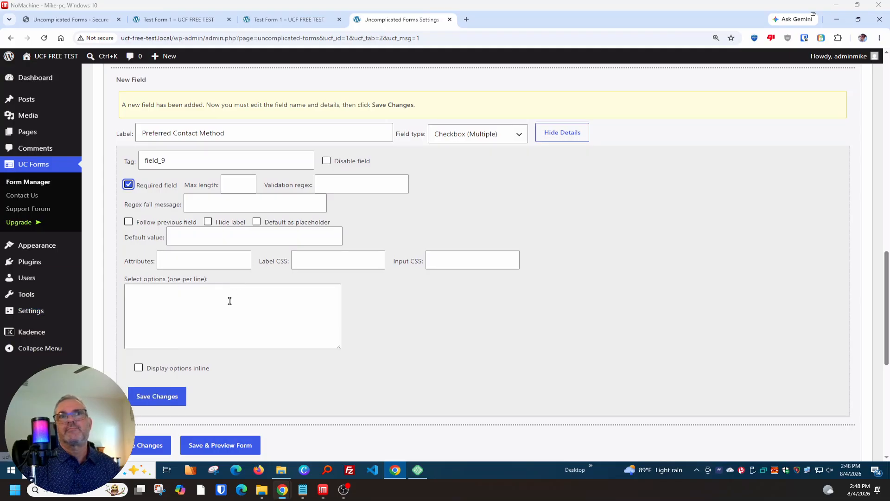
left_click(213, 300)
type("Email Phone Call Text Message")
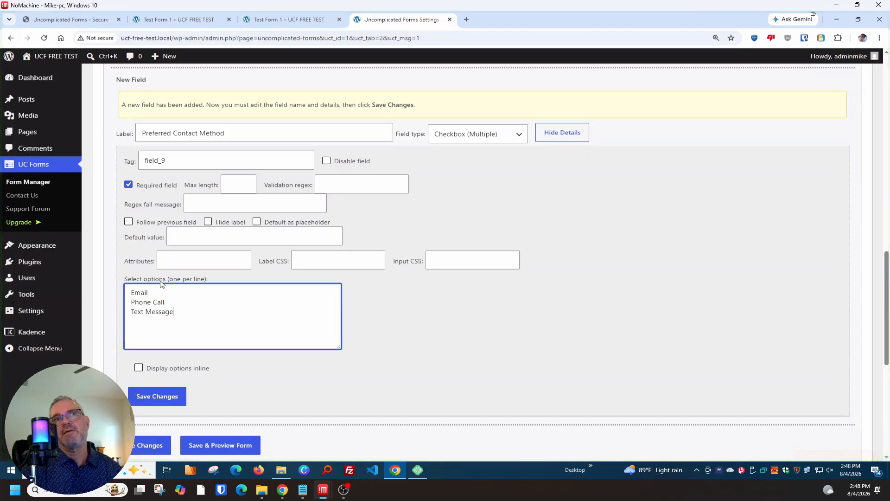
left_click(151, 400)
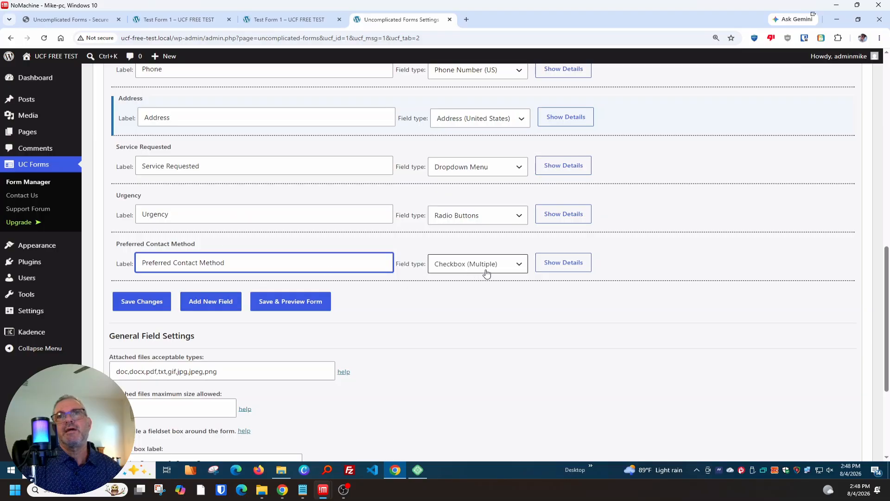
- Add a new form field labelled "Preferred Date" with the field type Date Picker
mouse_move(31, 311)
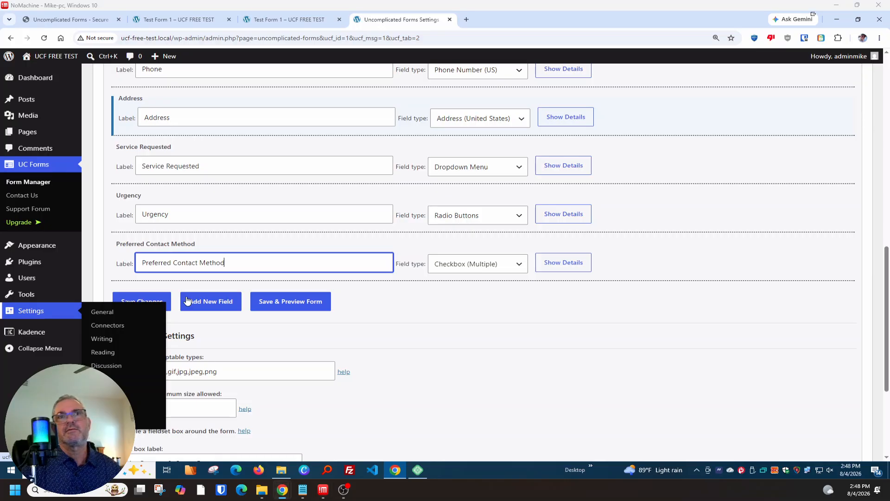
left_click(222, 305)
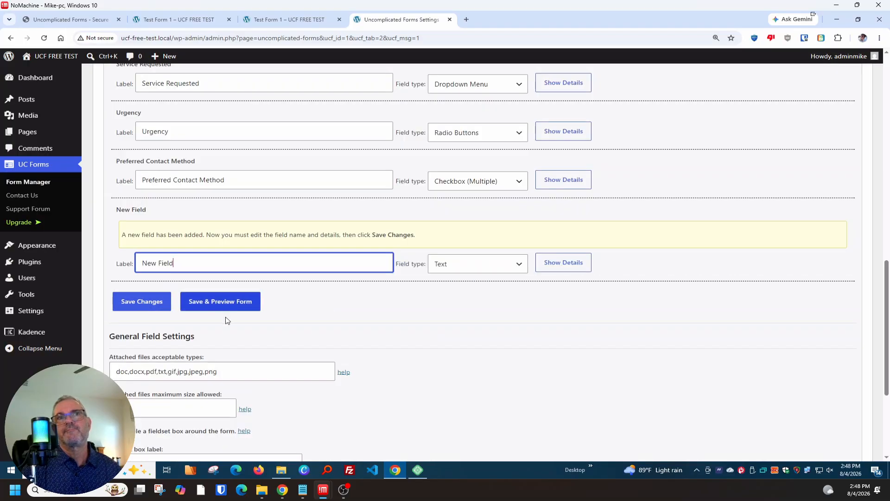
left_click_drag(185, 268, 132, 266)
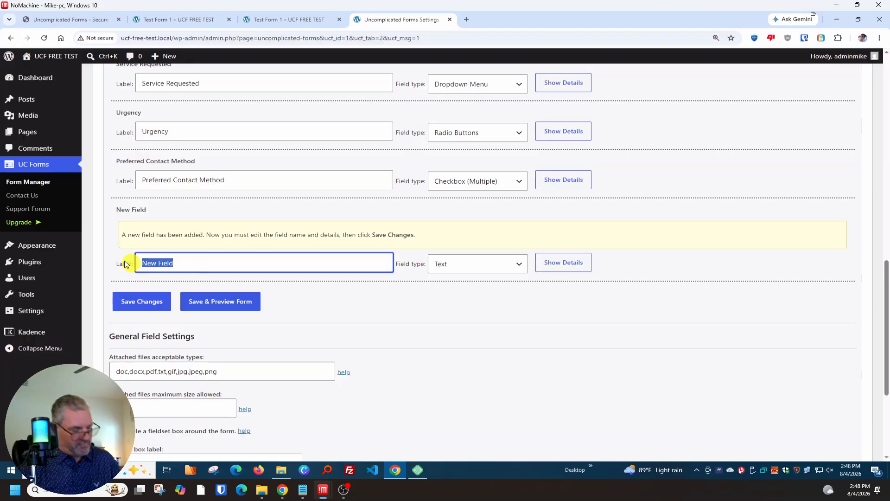
type("Preferred Date")
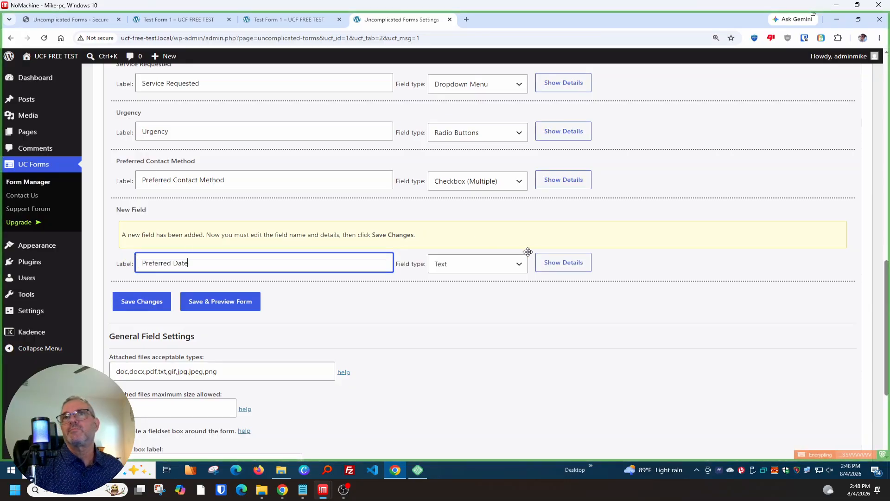
left_click(499, 272)
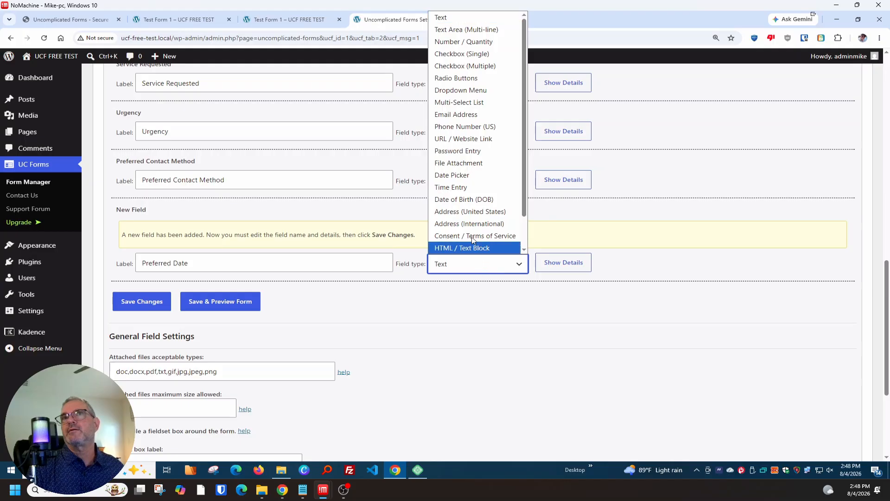
left_click(458, 175)
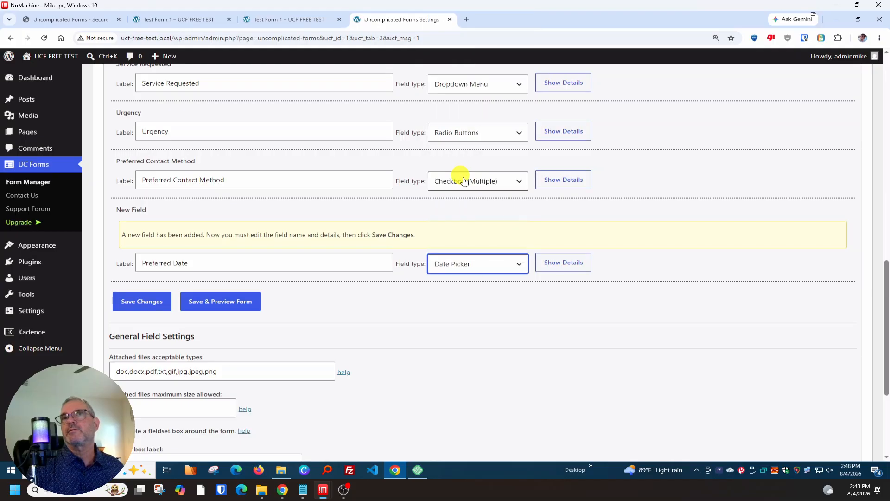
- Make the Preferred Date field required and save the changes
left_click(555, 269)
left_click(128, 315)
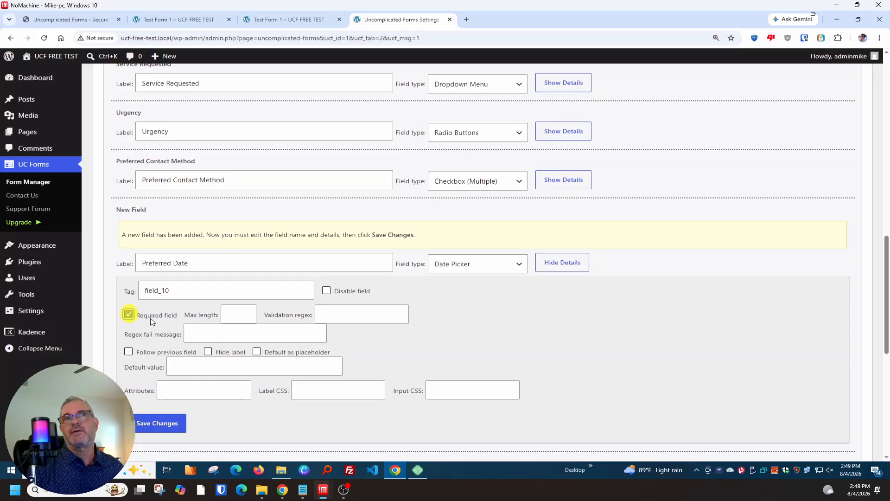
scroll(151, 320, "down", 3)
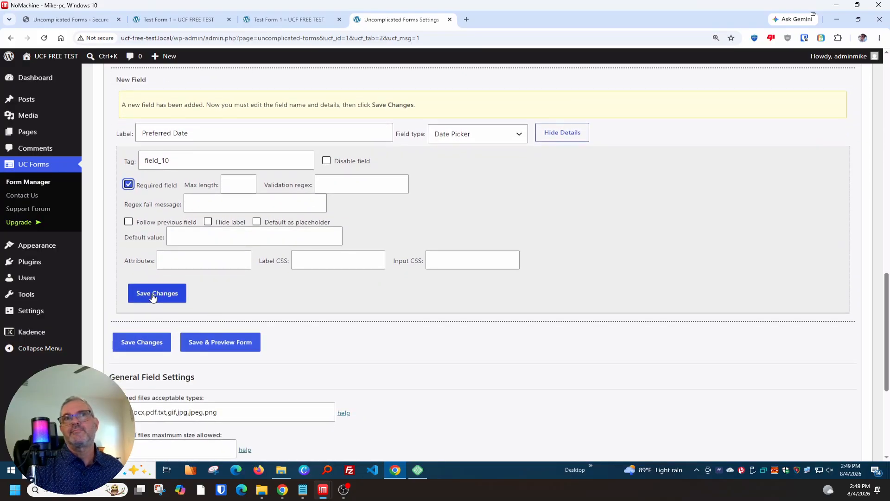
left_click(154, 296)
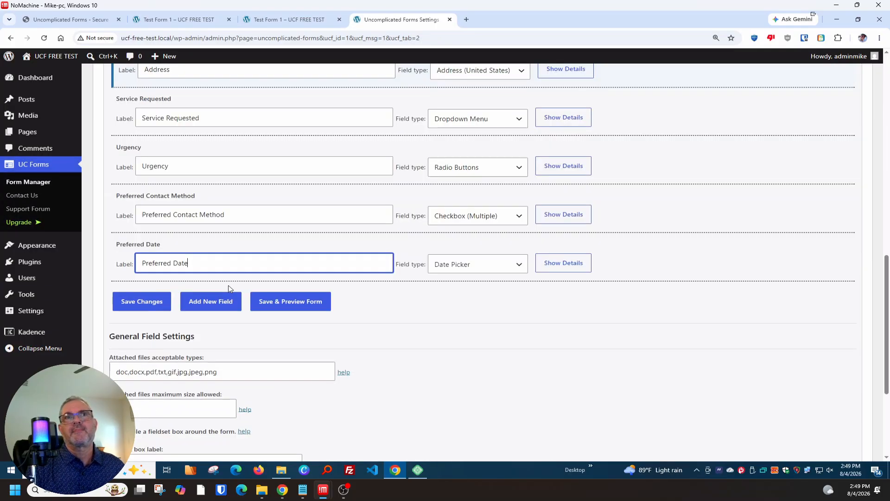
scroll(218, 295, "down", 1)
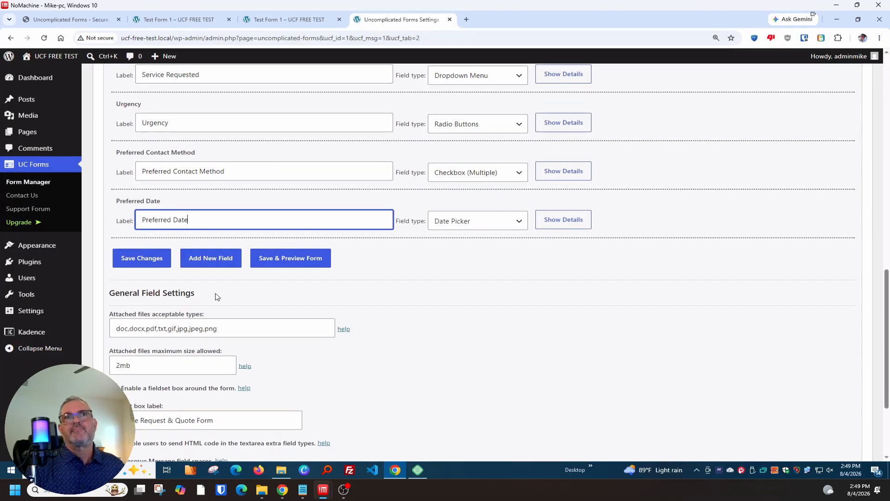
- Add a new form field labelled "Preferred Time" with the field type Time Entry
left_click(215, 259)
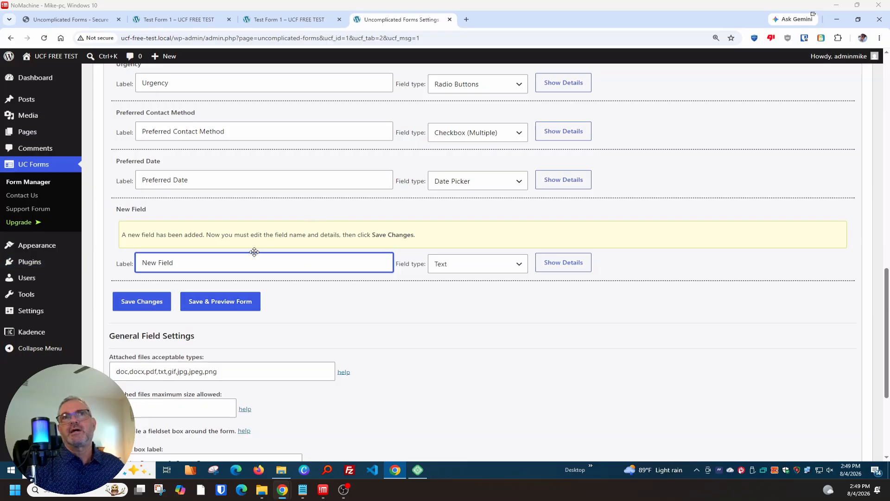
left_click_drag(190, 264, 110, 255)
type("Preferred Time")
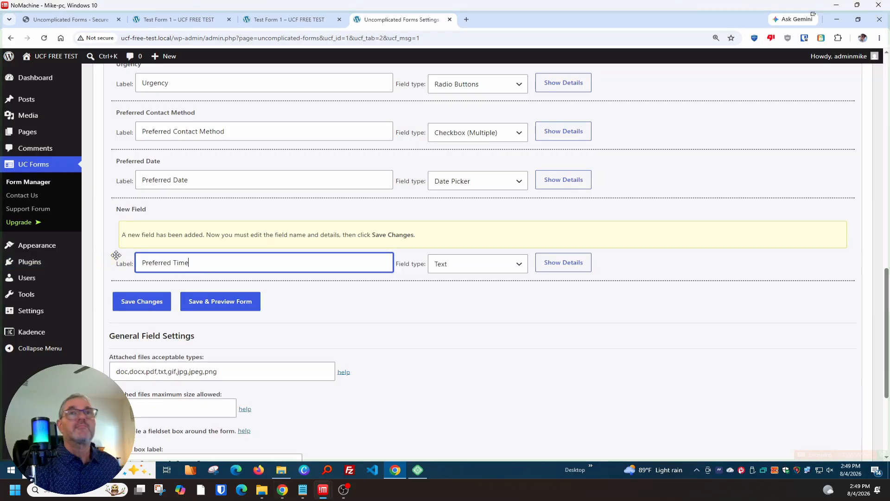
left_click(438, 264)
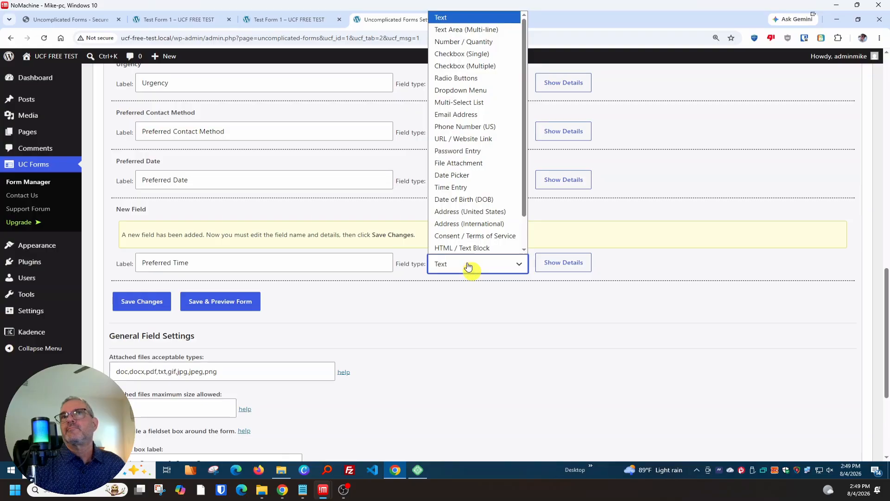
left_click(449, 188)
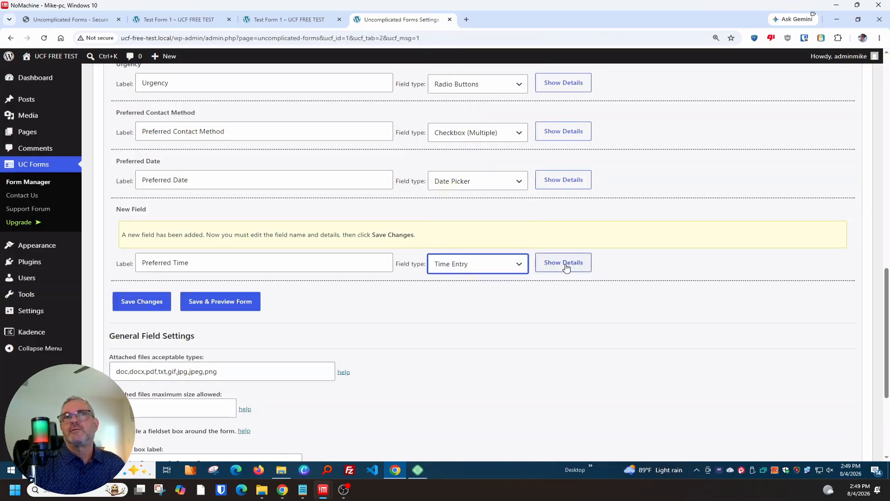
- Make the Preferred Time field follow the previous field and save the changes
left_click(565, 264)
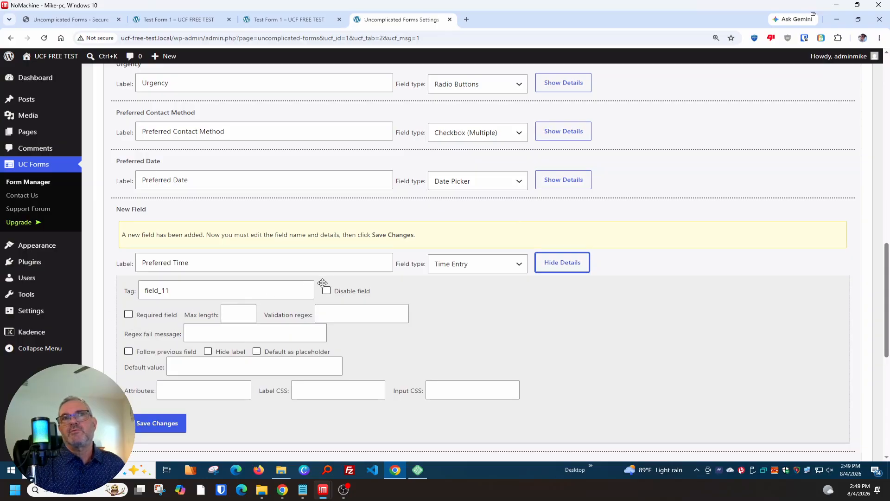
scroll(323, 283, "down", 2)
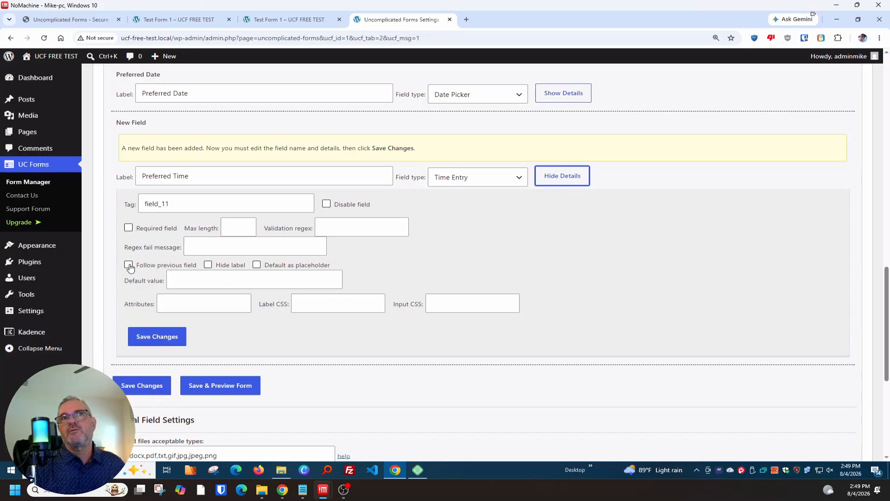
left_click(129, 265)
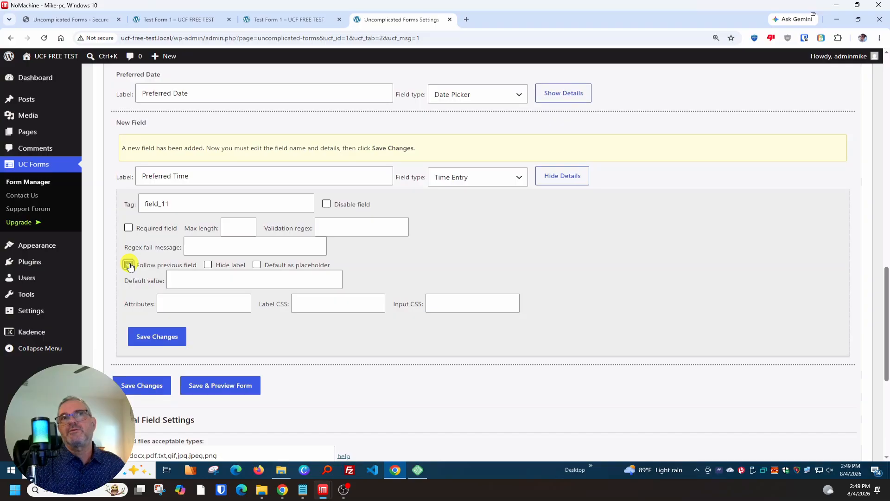
left_click(171, 339)
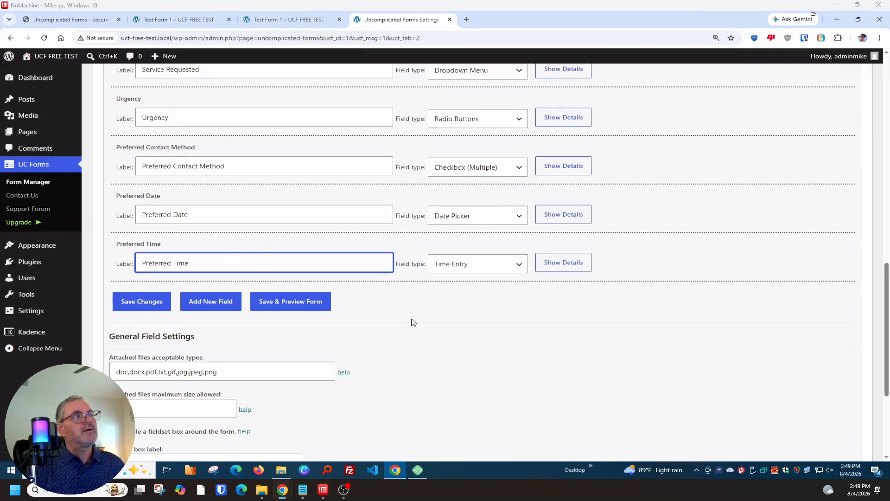
- Add a new form field labelled "Attach Project Photo or Document" with the field type File Attachment, and save the changes
left_click(211, 302)
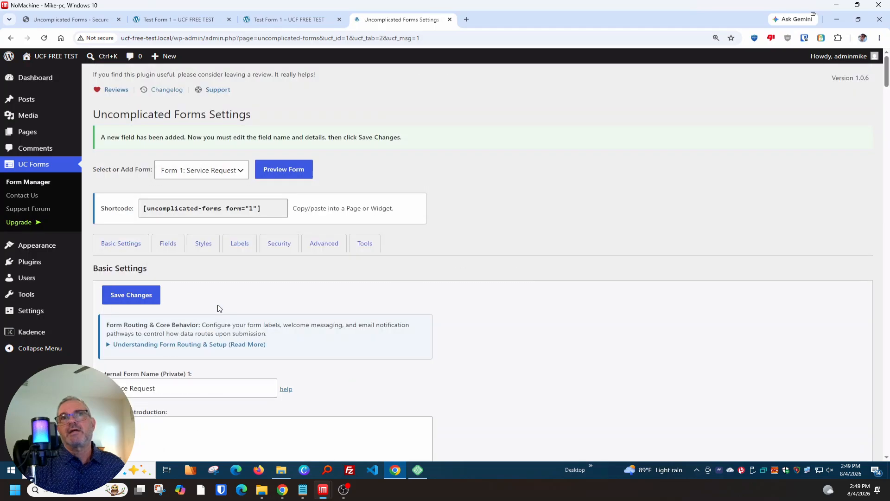
left_click_drag(198, 262, 123, 255)
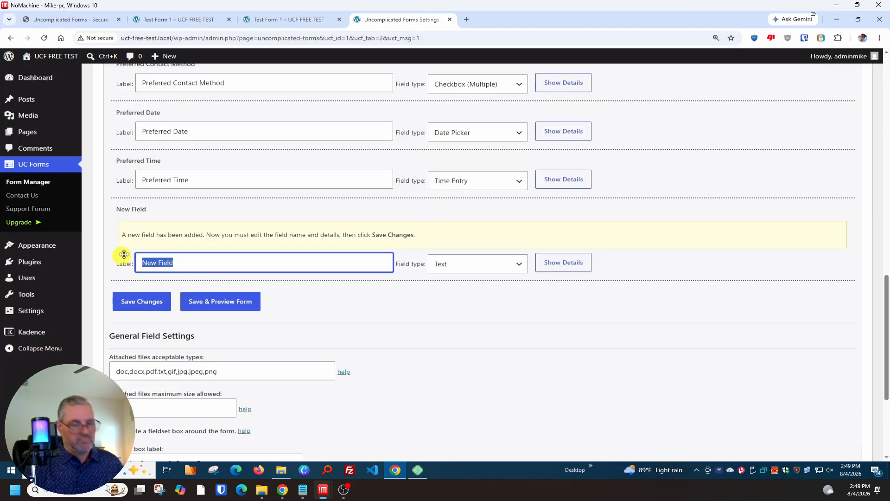
type("Attach Project Photo or Document")
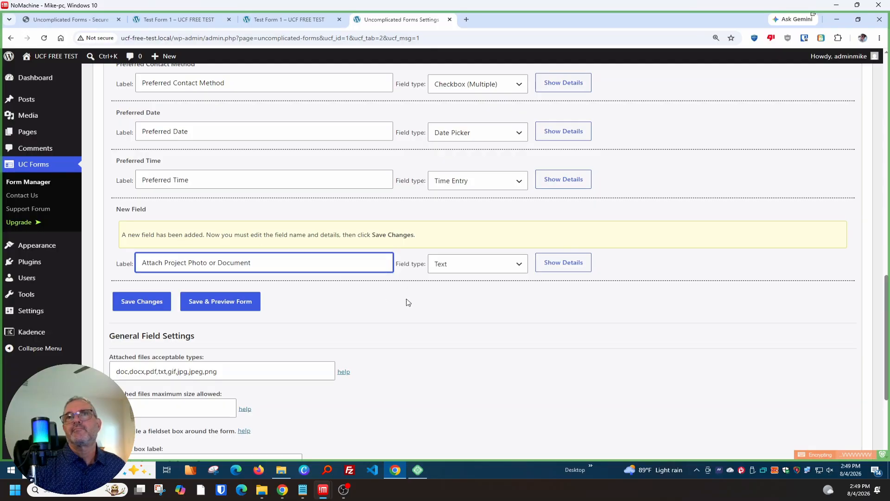
left_click(459, 269)
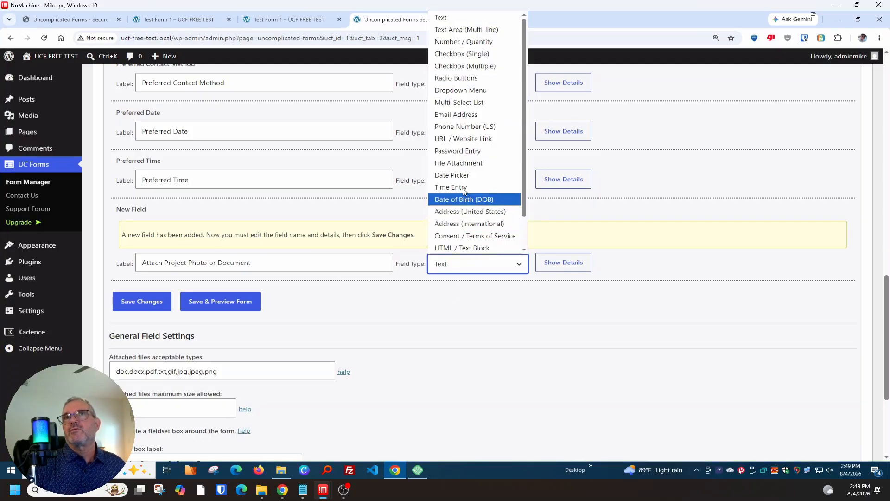
left_click(457, 166)
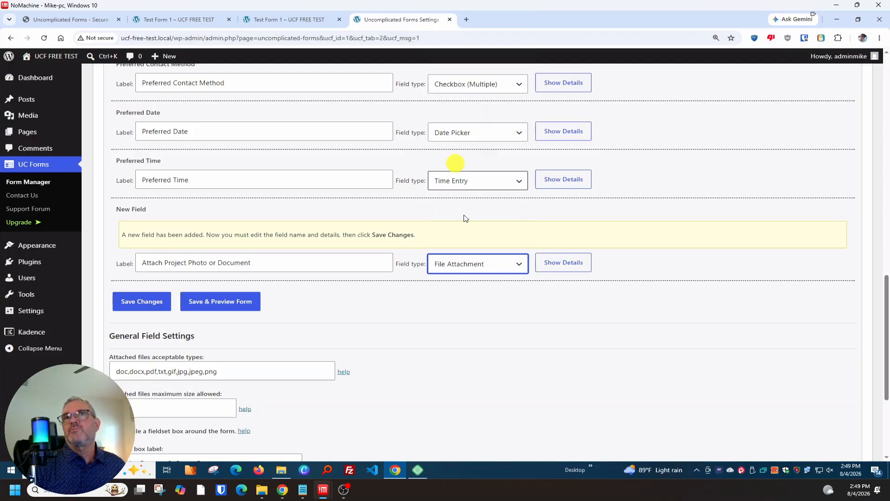
left_click(550, 265)
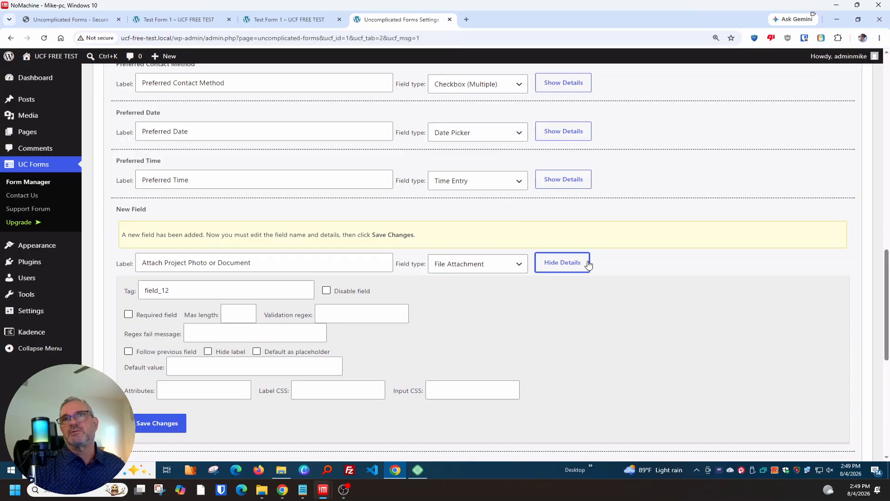
left_click(563, 263)
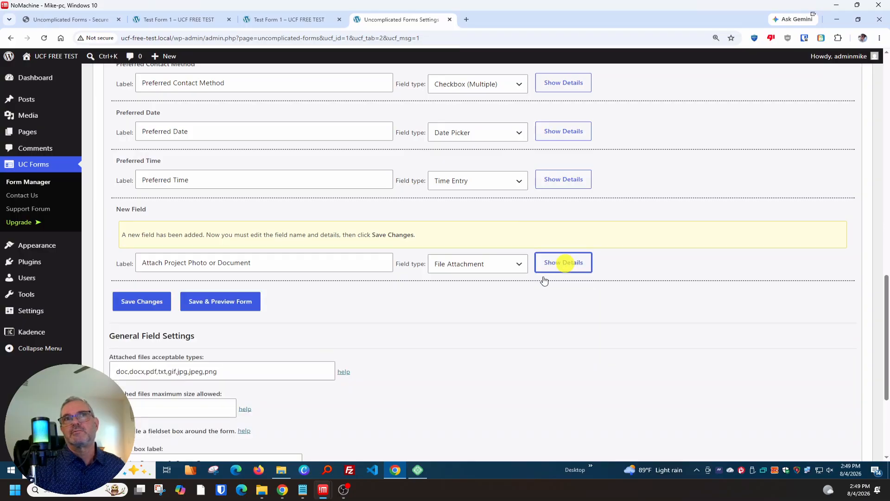
left_click(155, 305)
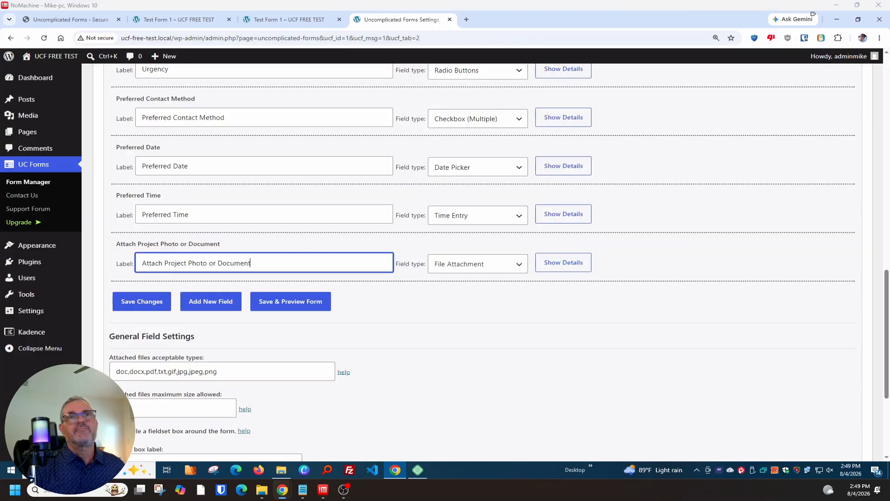
- Add a new form field labelled "Project Details & Notes" with the field type Text Area (Multi-line)
left_click(226, 306)
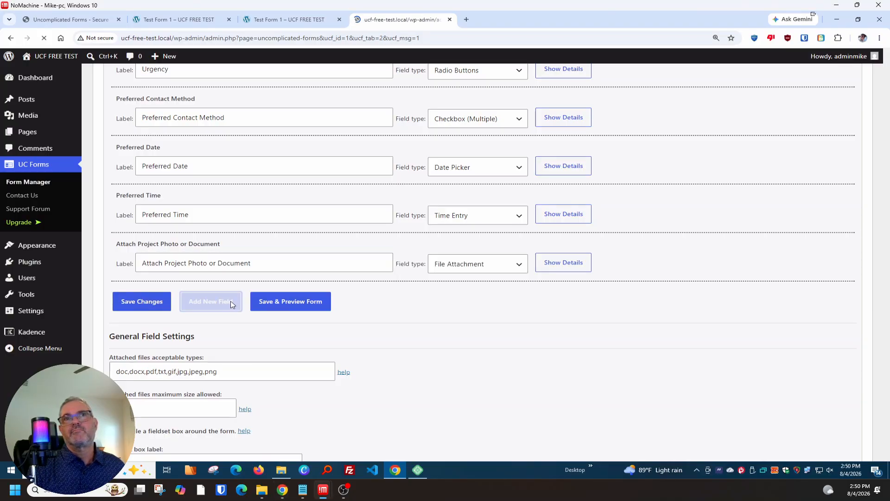
left_click_drag(185, 263, 106, 262)
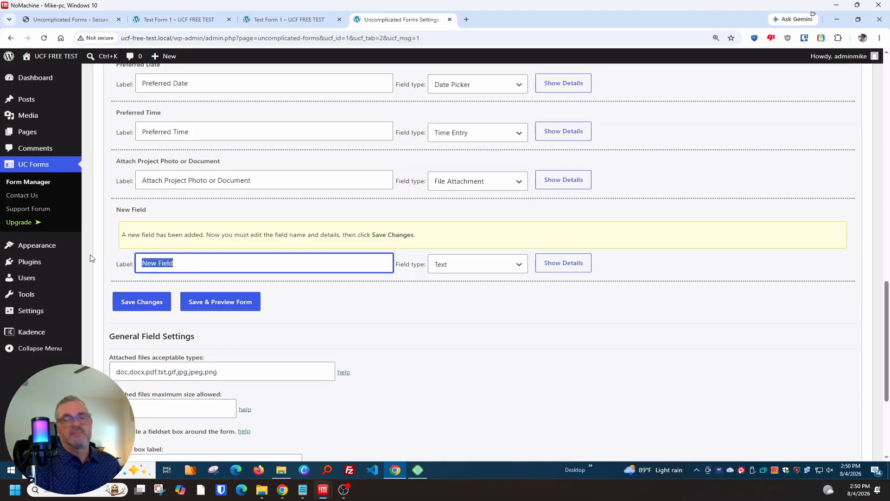
type("Project Details & Notes")
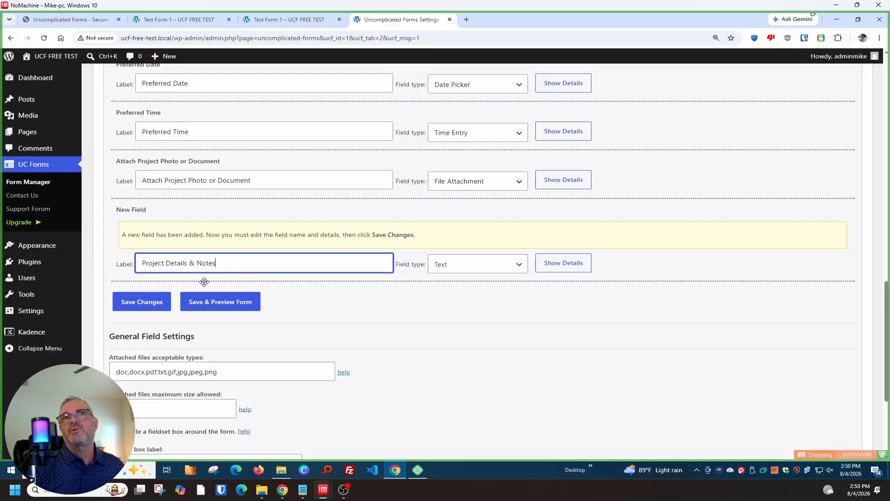
left_click(496, 263)
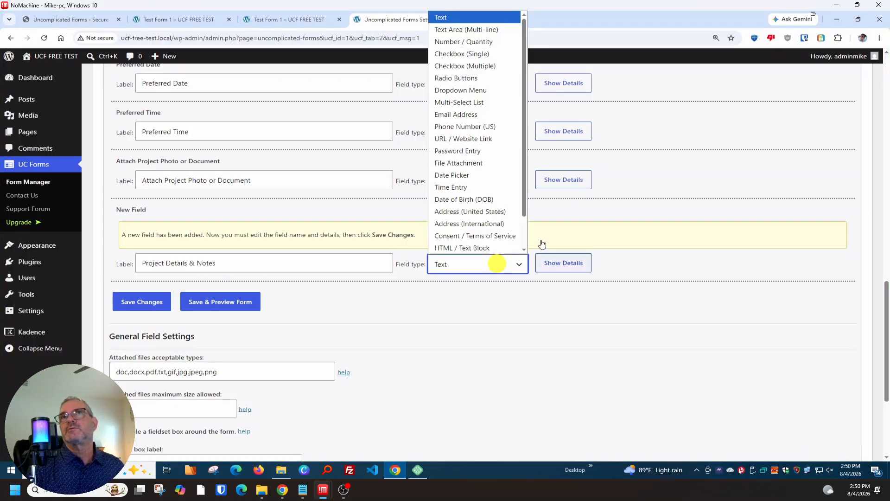
left_click(463, 30)
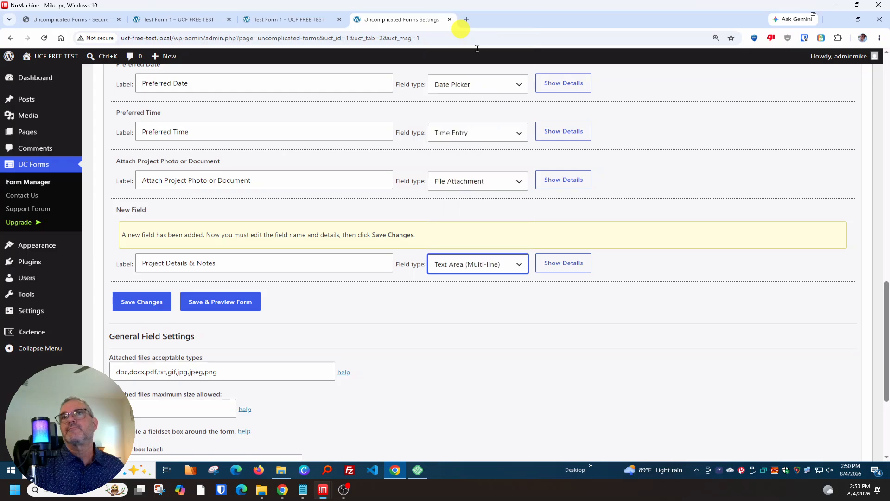
- Make the Project Details & Notes field required and save the changes
left_click(563, 265)
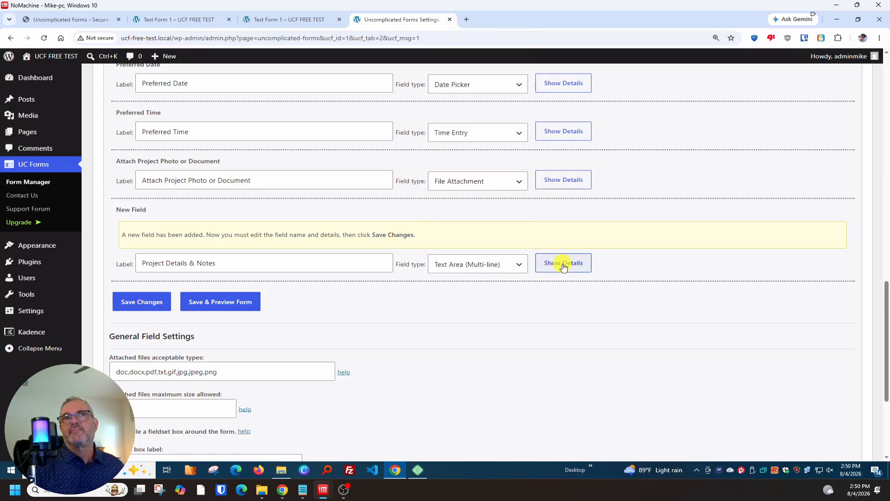
left_click(129, 316)
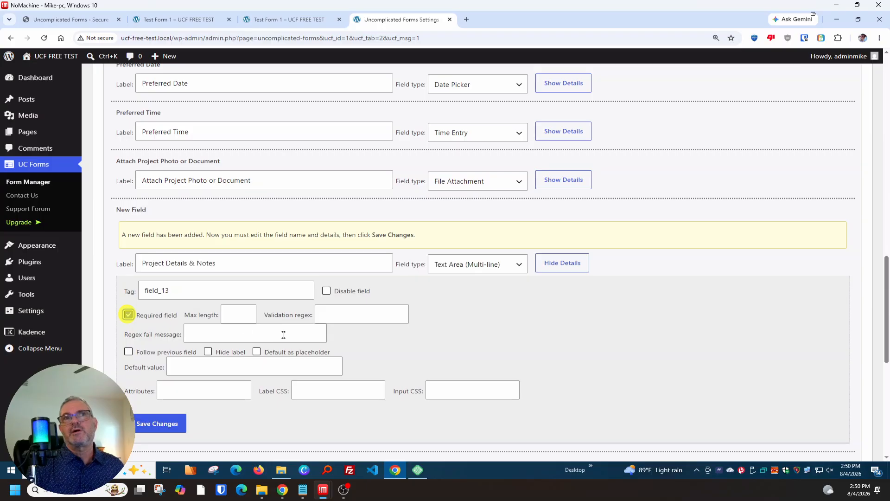
scroll(278, 334, "down", 3)
left_click(150, 295)
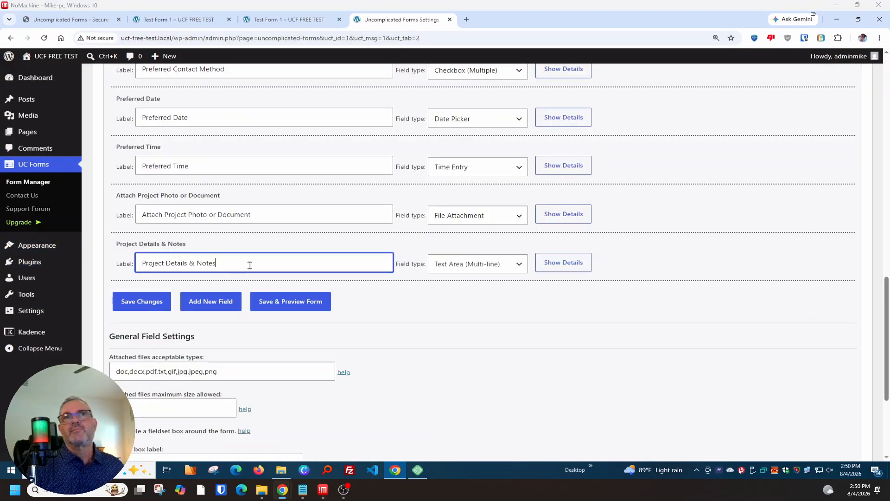
- Add a new form field labelled "Privacy & Terms Consent" with the field type Consent / Terms of Service
left_click(200, 304)
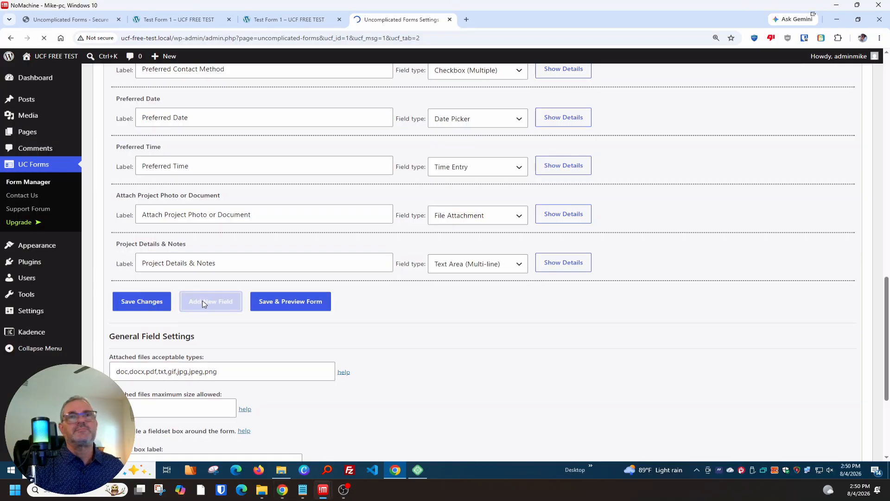
left_click(186, 261)
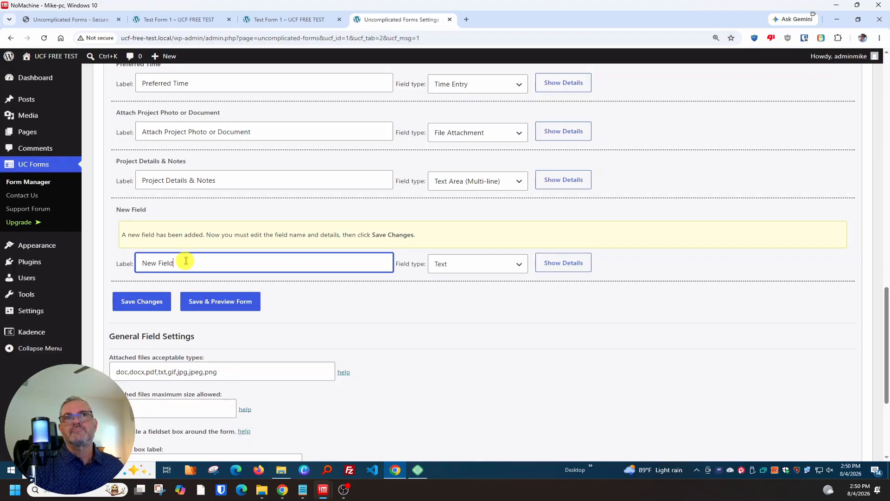
left_click_drag(186, 261, 109, 263)
type("Privacy & Terms Consent")
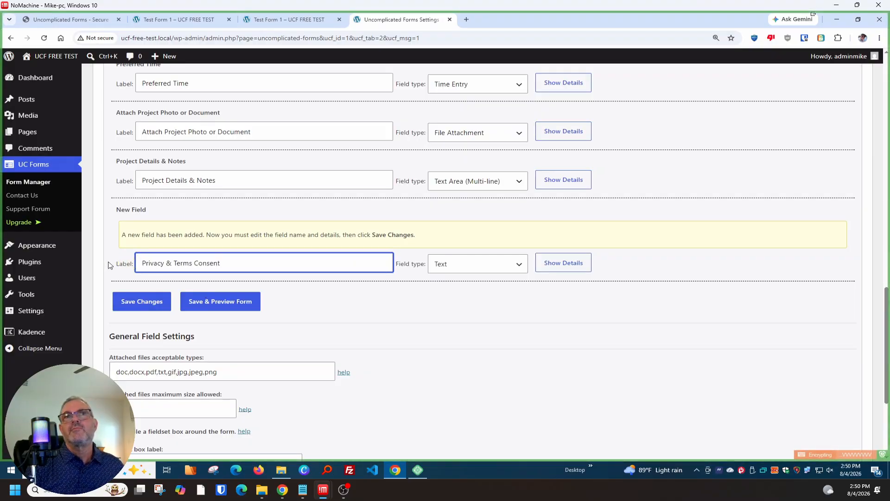
left_click(464, 264)
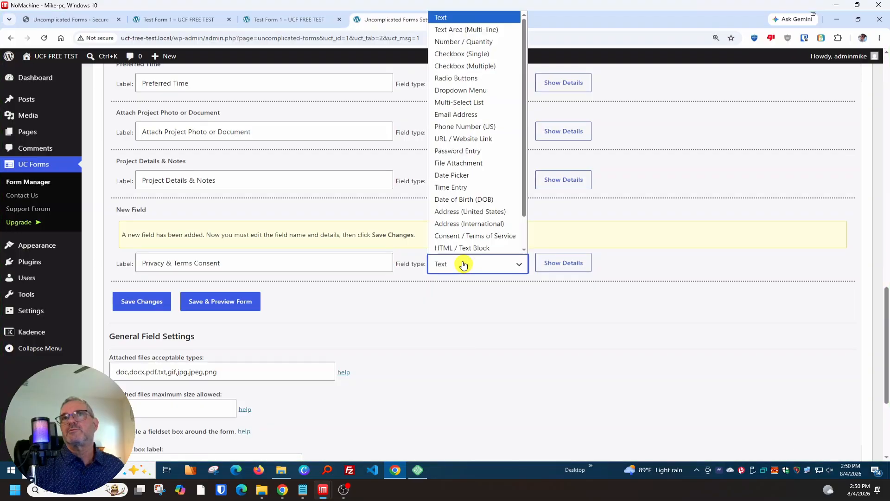
left_click(448, 237)
- Set the consent option to "I agree to allow this website to store and process my submitted information in order to respond to my request." and save
left_click(560, 269)
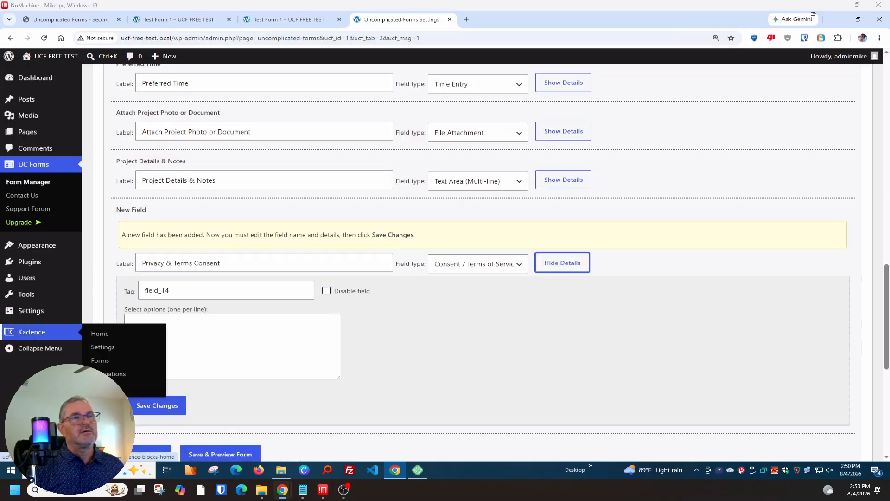
left_click(172, 328)
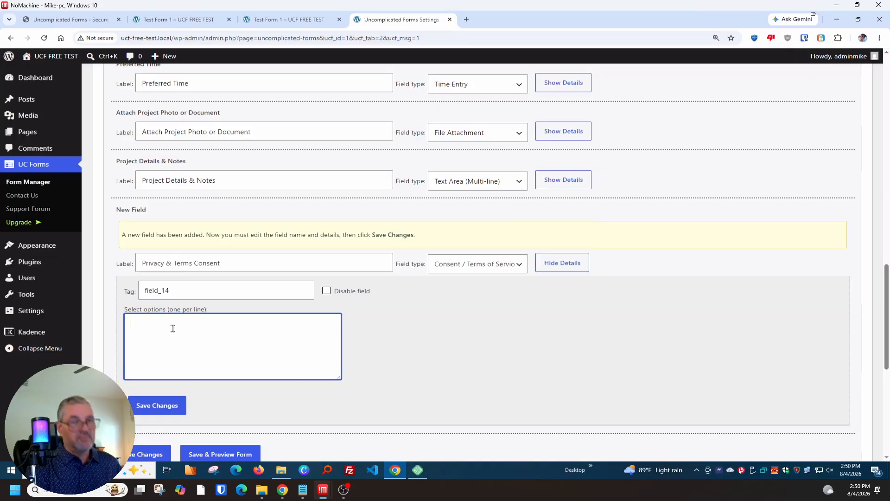
type("I agree to allow this website to store and process my submitted information in order to respond to my request.")
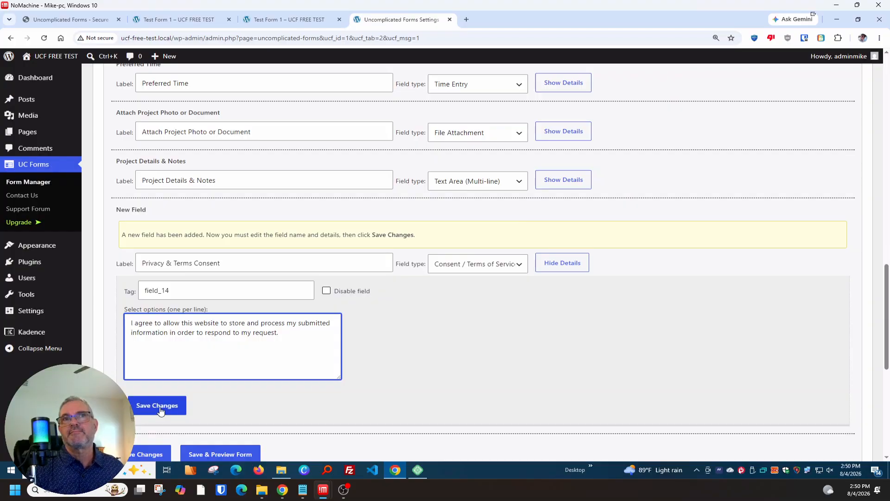
scroll(237, 320, "down", 2)
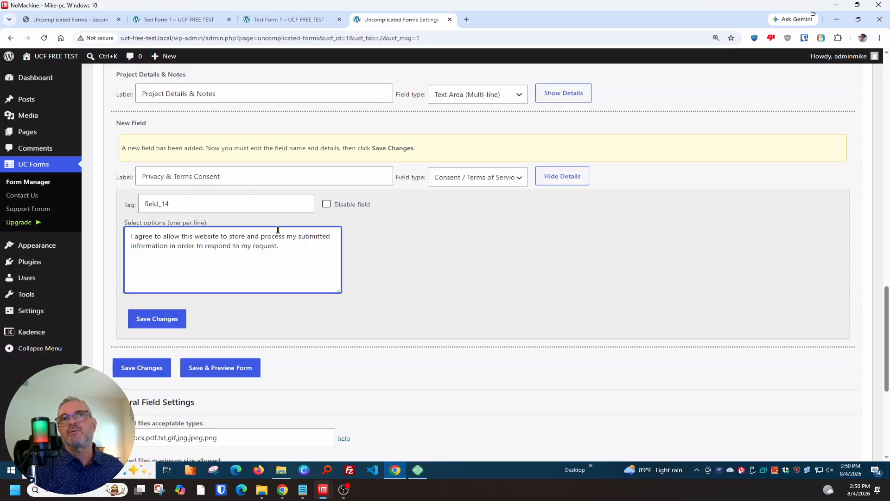
left_click(152, 320)
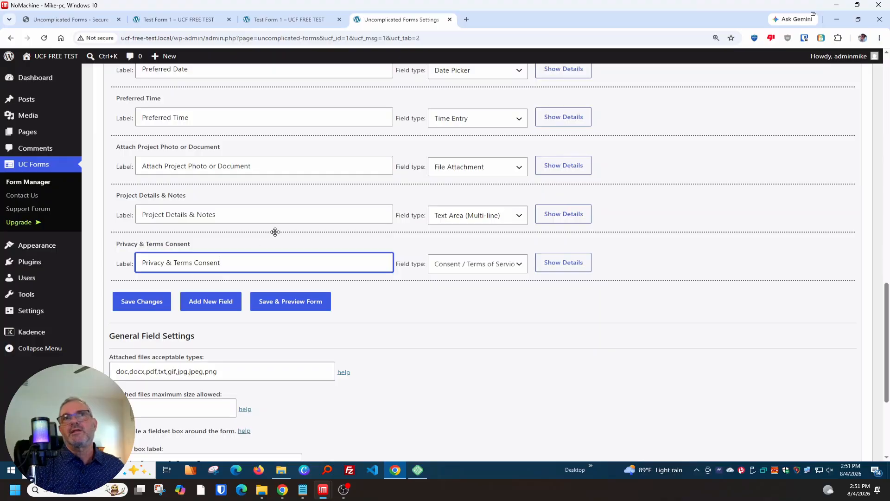
scroll(274, 231, "up", 5)
scroll(276, 232, "up", 6)
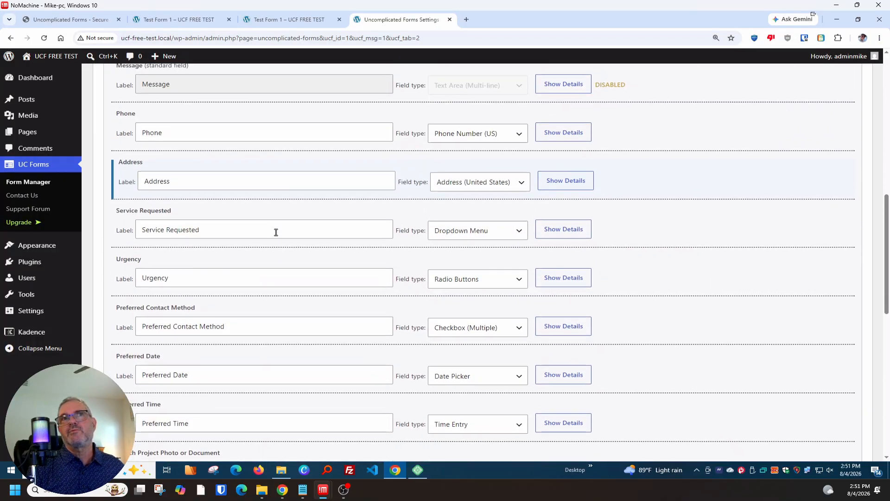
scroll(275, 231, "down", 2)
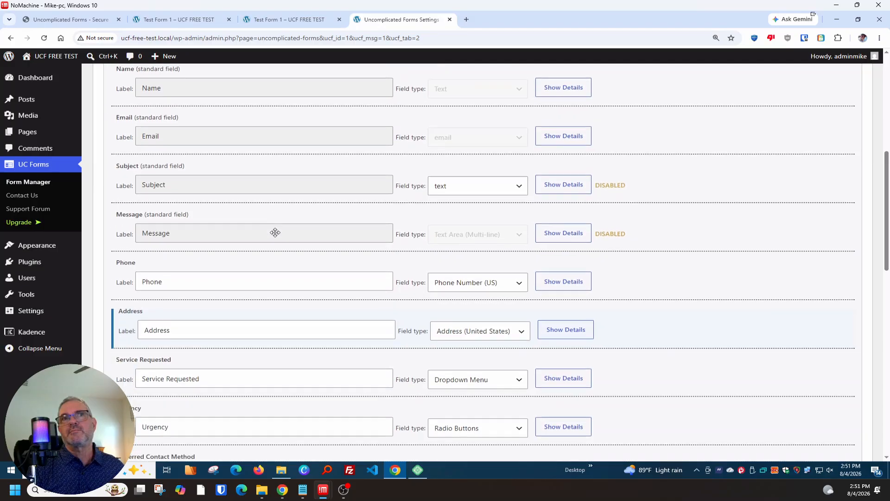
- Move the Phone field directly below the Email field in the form's field order
scroll(121, 241, "up", 1)
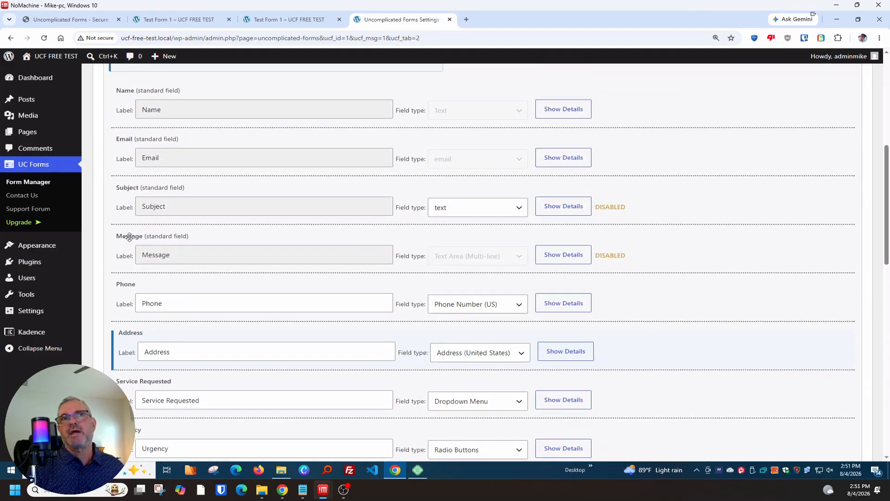
scroll(156, 273, "up", 1)
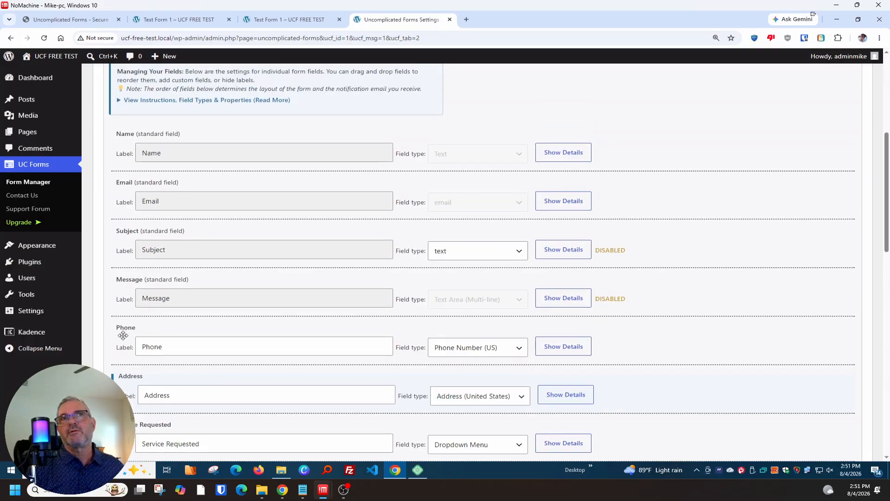
left_click_drag(123, 335, 125, 226)
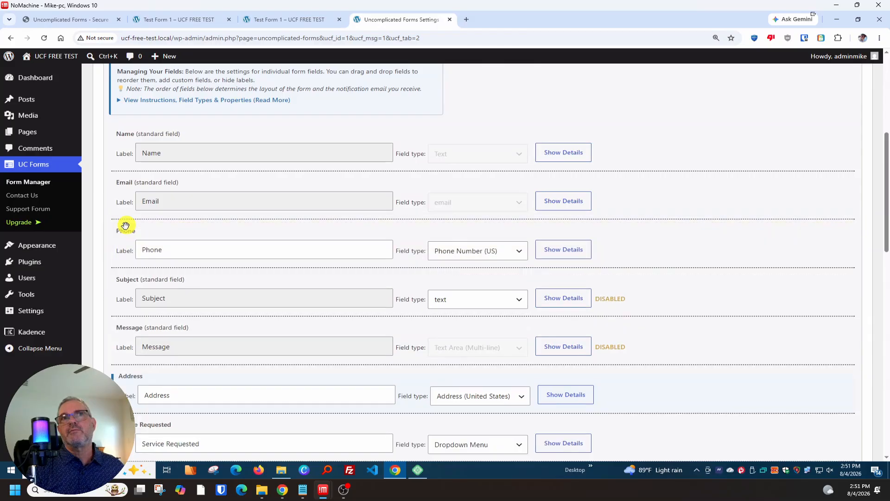
- Check the "Follow previous field" setting in the details of the Phone and Preferred Time fields
left_click(576, 251)
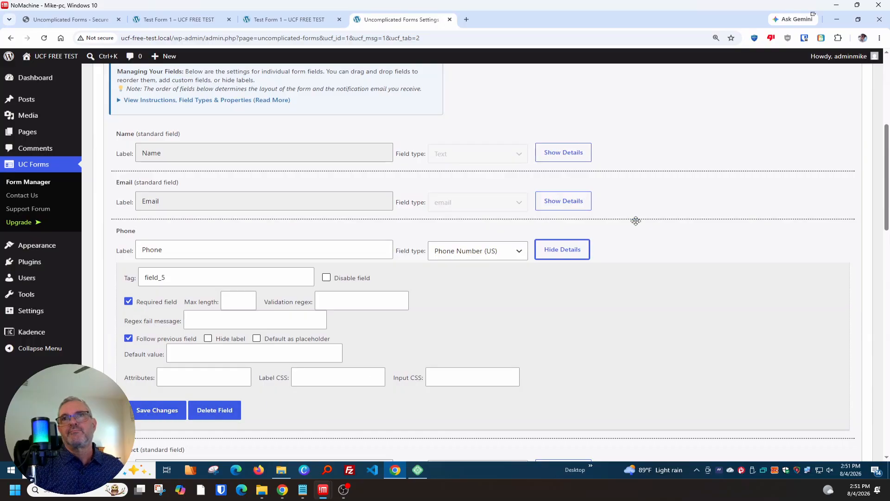
left_click(568, 253)
scroll(372, 298, "down", 3)
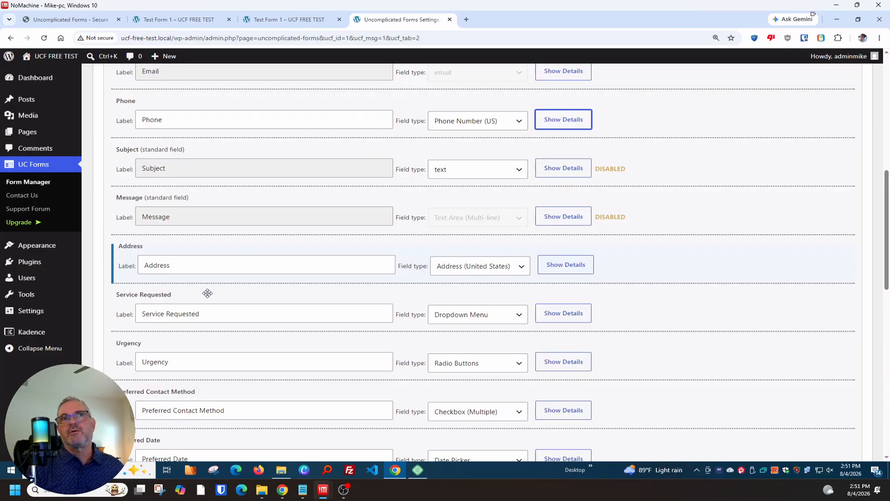
scroll(166, 222, "down", 1)
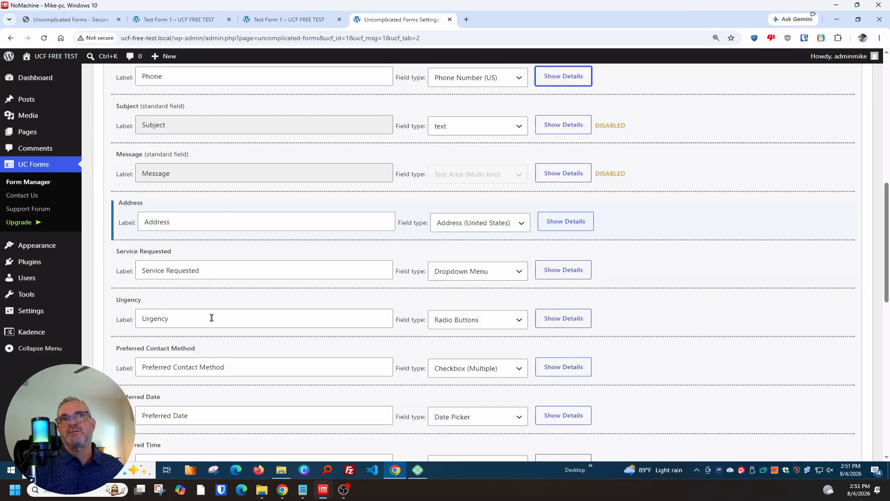
scroll(195, 320, "down", 2)
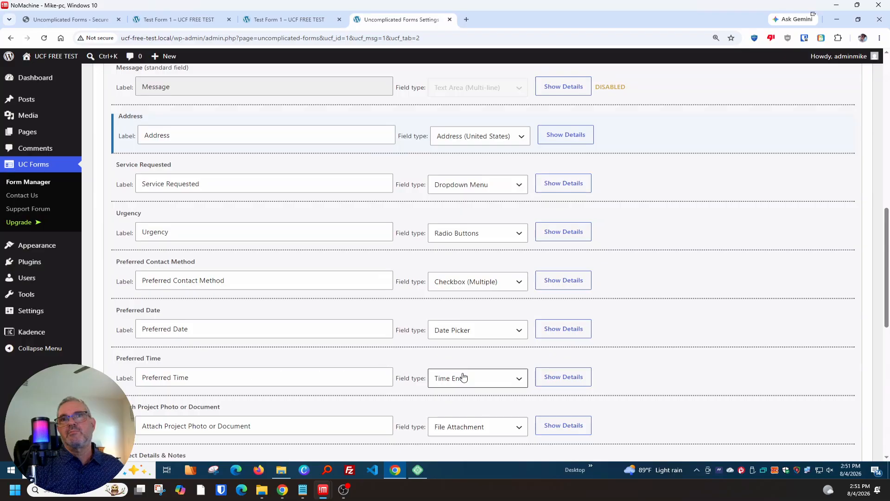
left_click(556, 381)
scroll(447, 394, "down", 3)
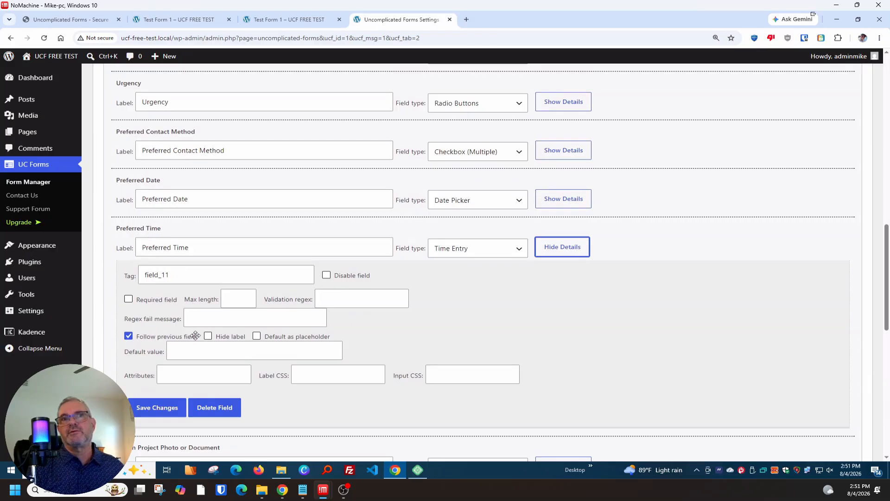
scroll(290, 351, "down", 5)
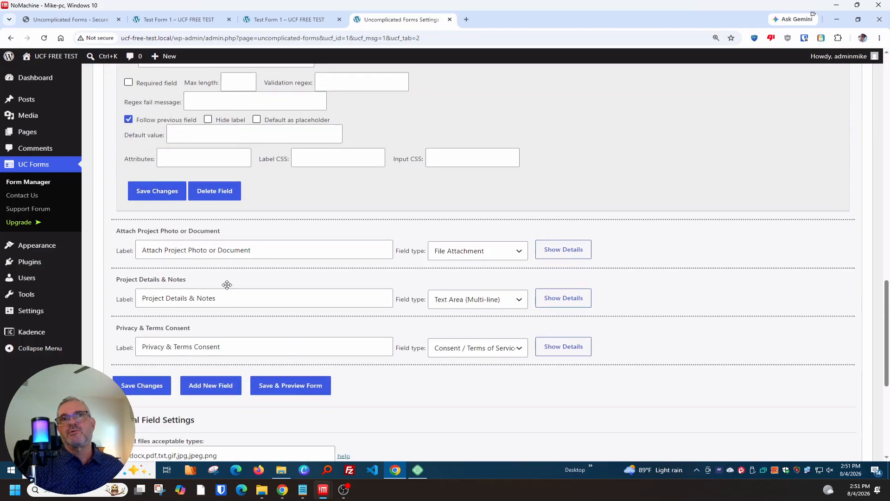
- Save the form's field changes and review the full preview of the Service Request & Quote Form
left_click(280, 387)
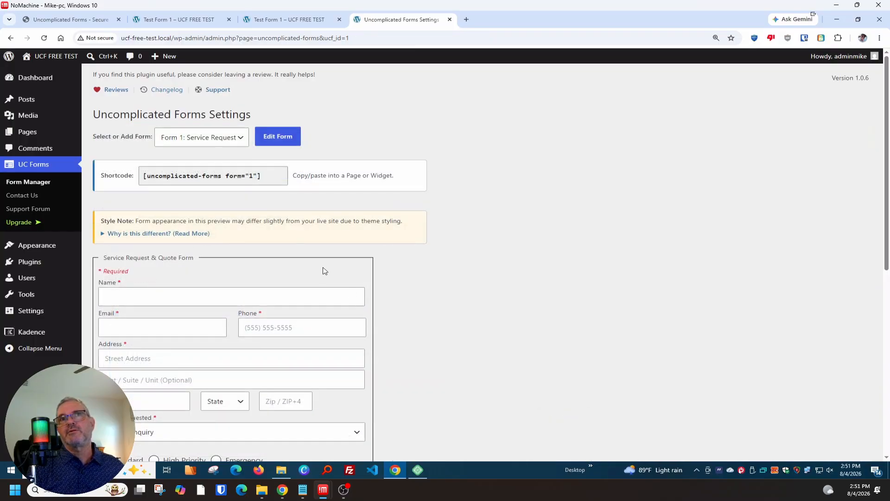
scroll(225, 203, "down", 3)
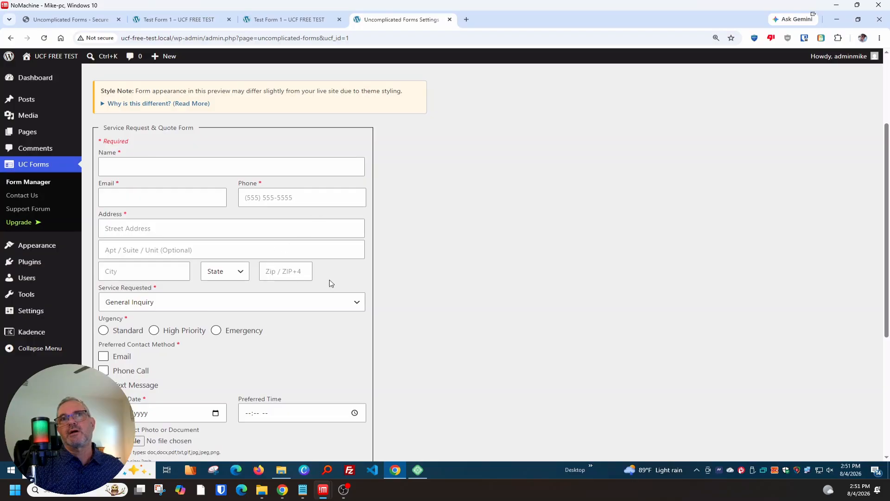
scroll(330, 284, "down", 4)
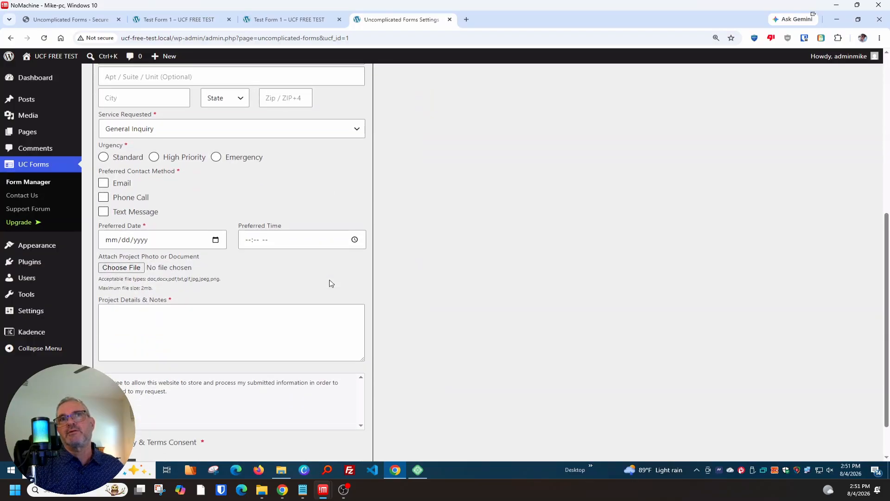
scroll(331, 283, "down", 2)
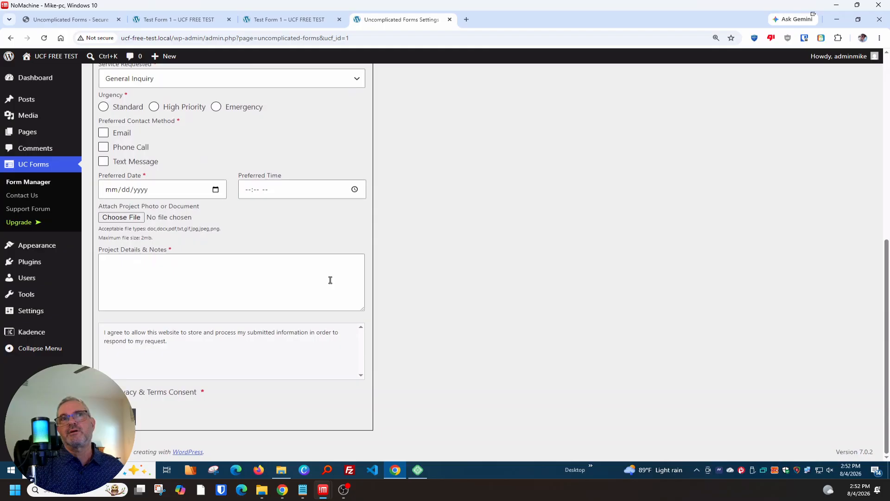
scroll(330, 280, "up", 2)
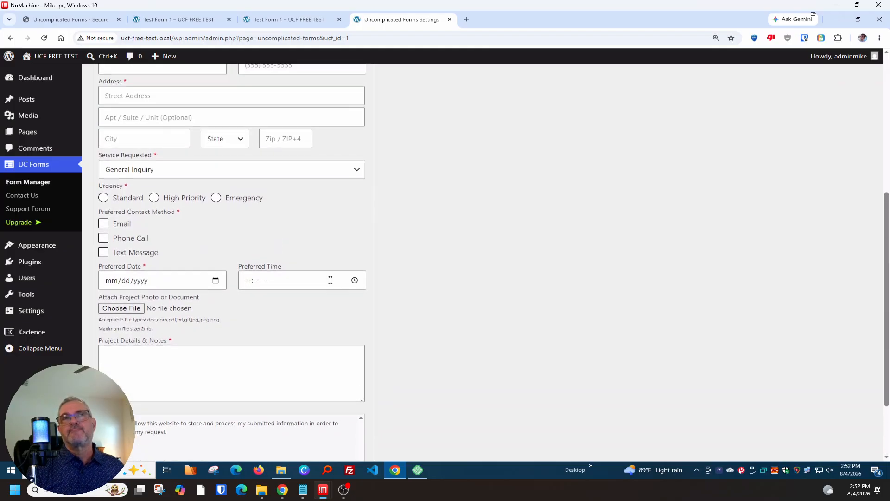
scroll(331, 281, "up", 3)
scroll(330, 280, "down", 5)
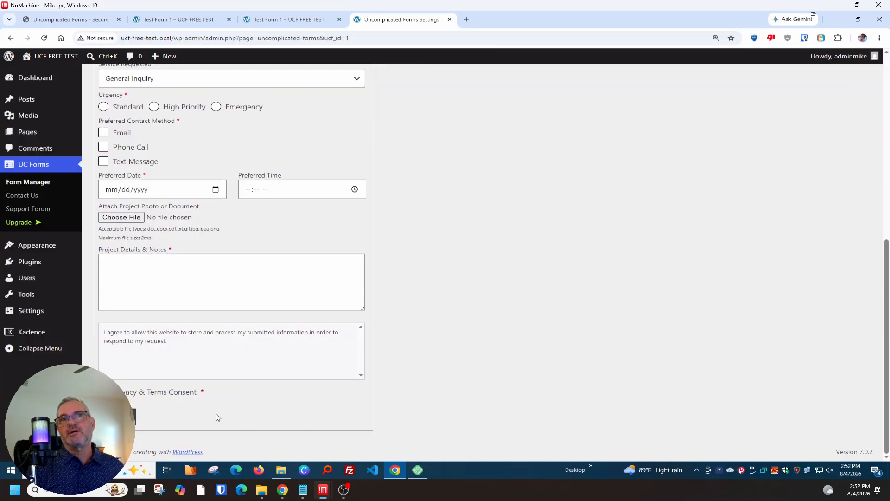
scroll(301, 324, "up", 8)
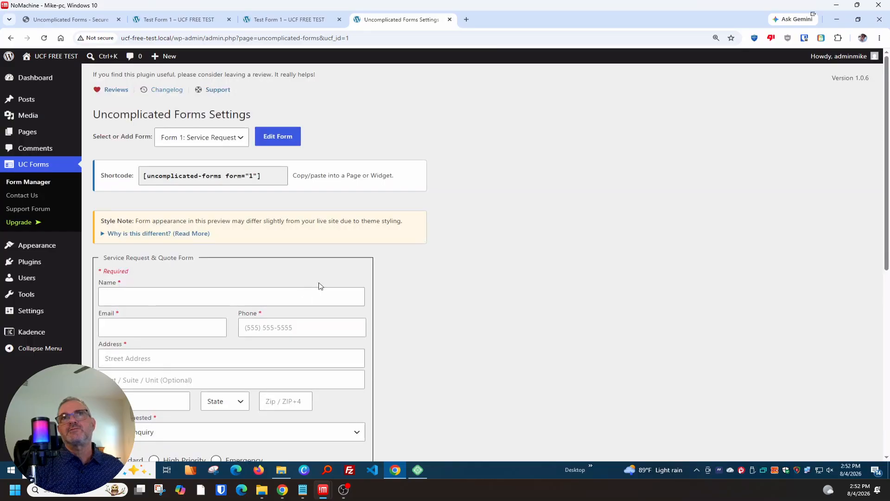
- Enable Cloudflare Turnstile in the form's security settings and save the changes
left_click(273, 136)
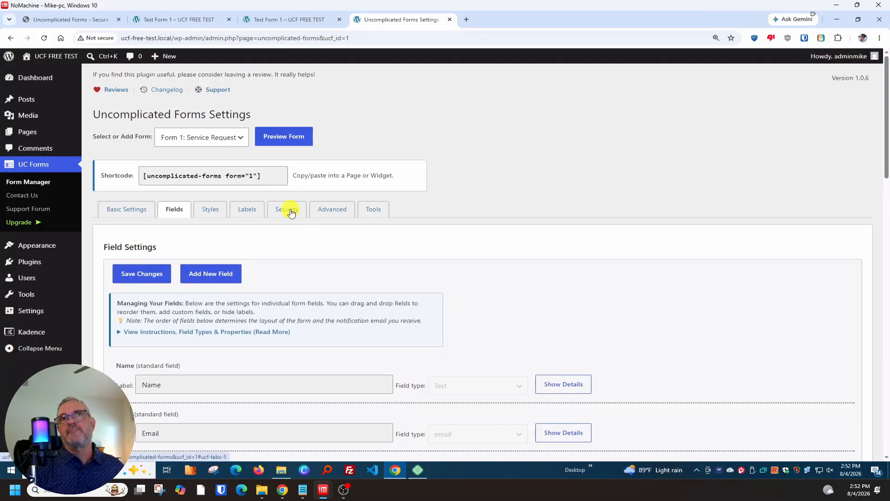
left_click(288, 210)
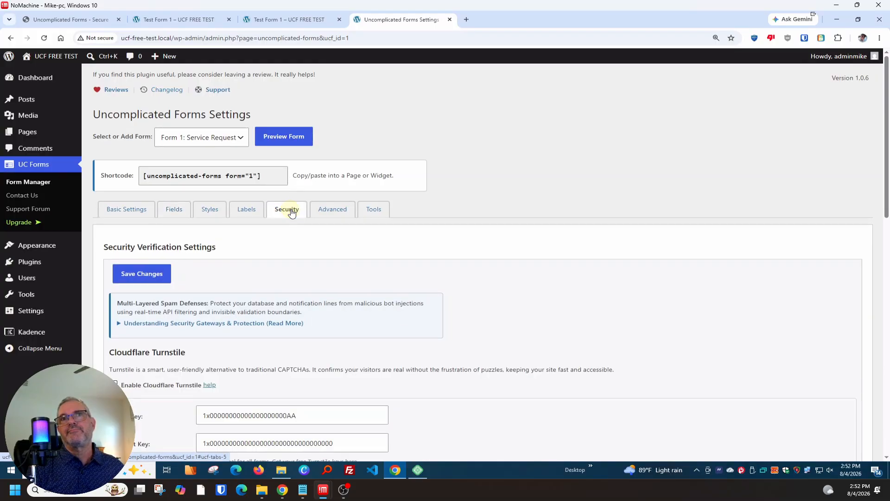
left_click(136, 387)
scroll(293, 343, "down", 2)
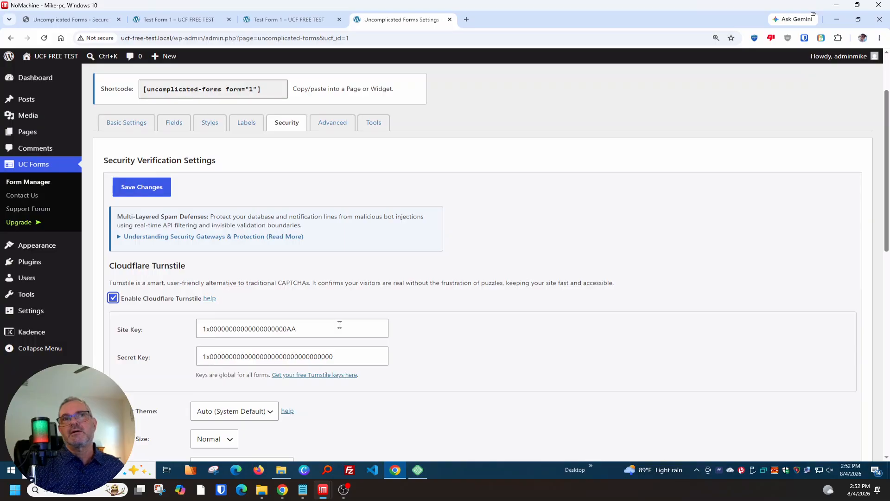
scroll(339, 325, "down", 1)
scroll(364, 333, "down", 4)
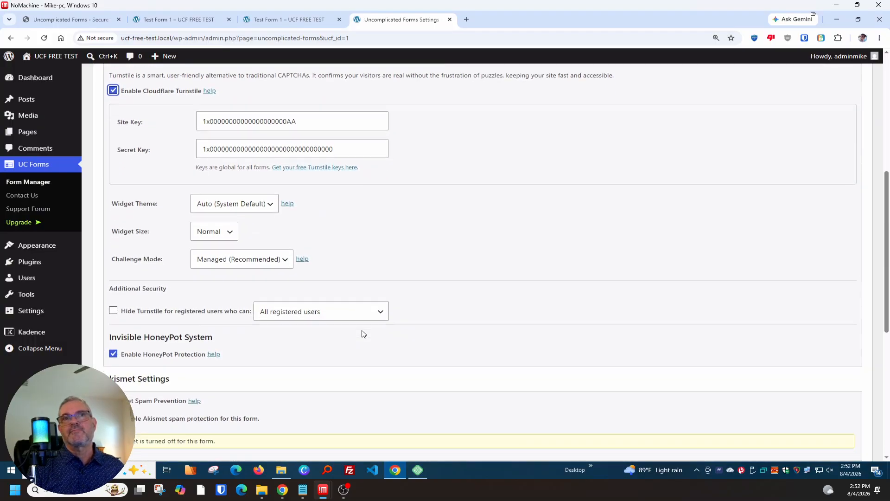
scroll(364, 334, "up", 7)
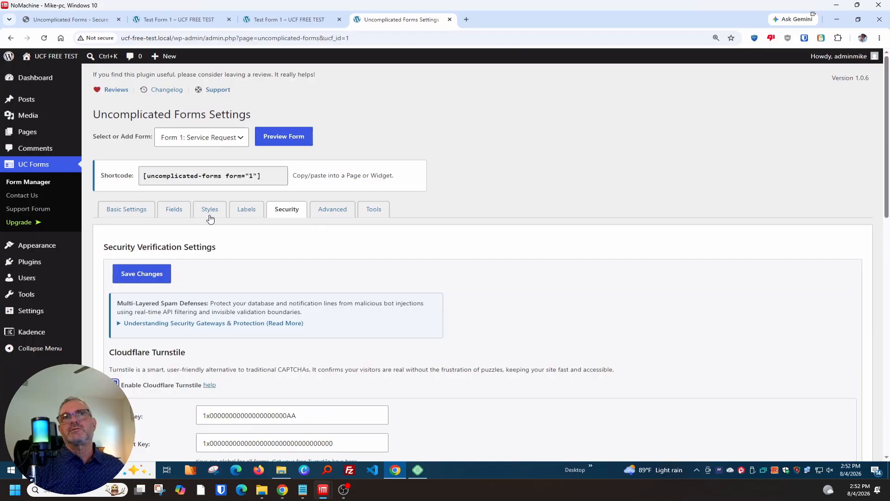
left_click(142, 273)
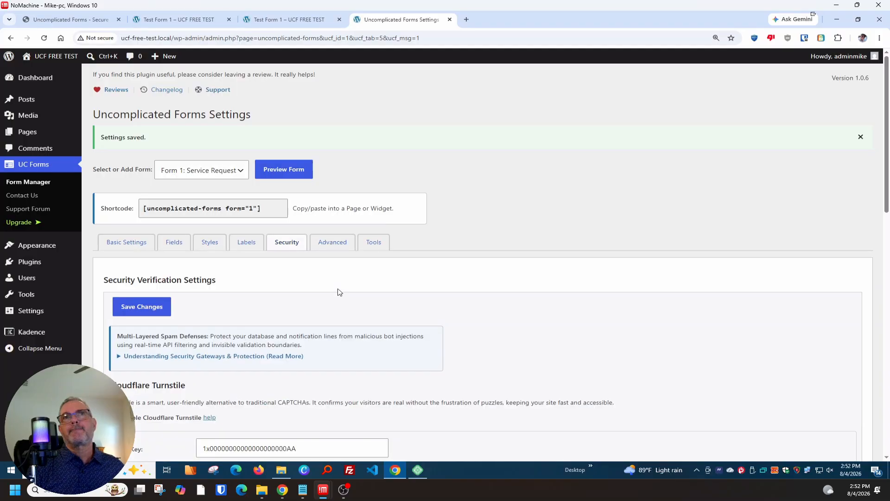
- Reload the published Test Form 1 page and review the layout of the Service Request & Quote Form
left_click(271, 22)
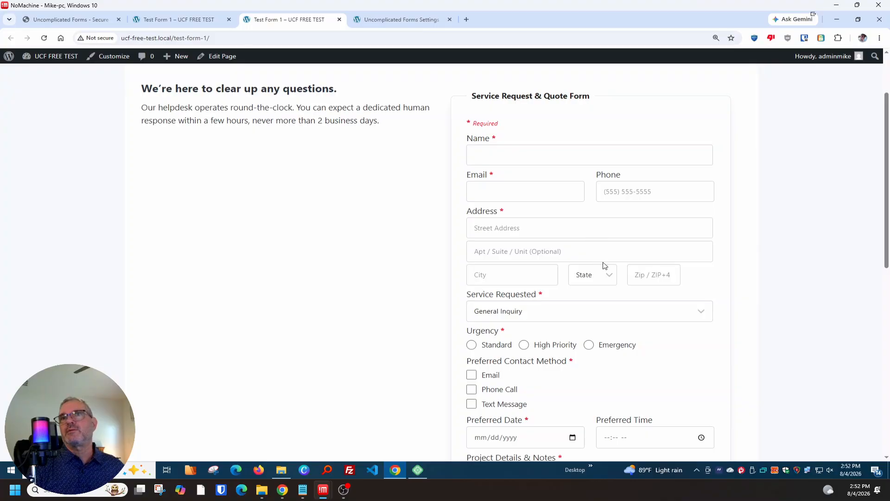
scroll(605, 266, "down", 6)
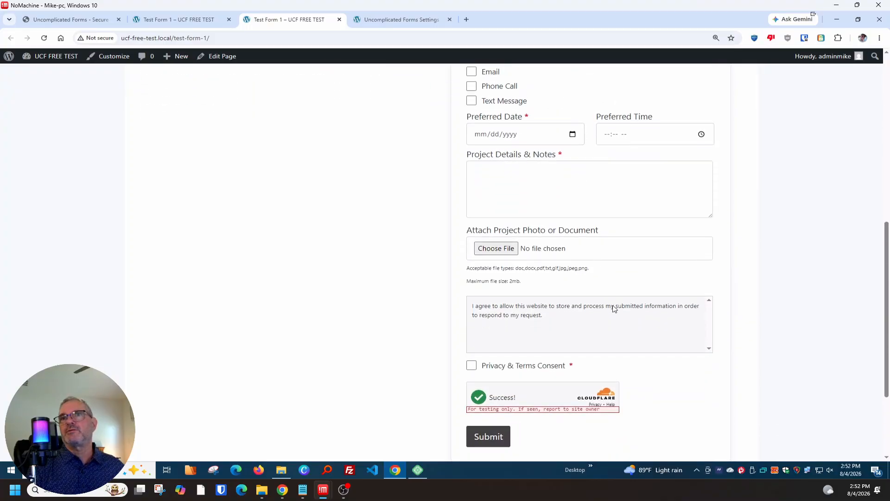
scroll(613, 309, "up", 8)
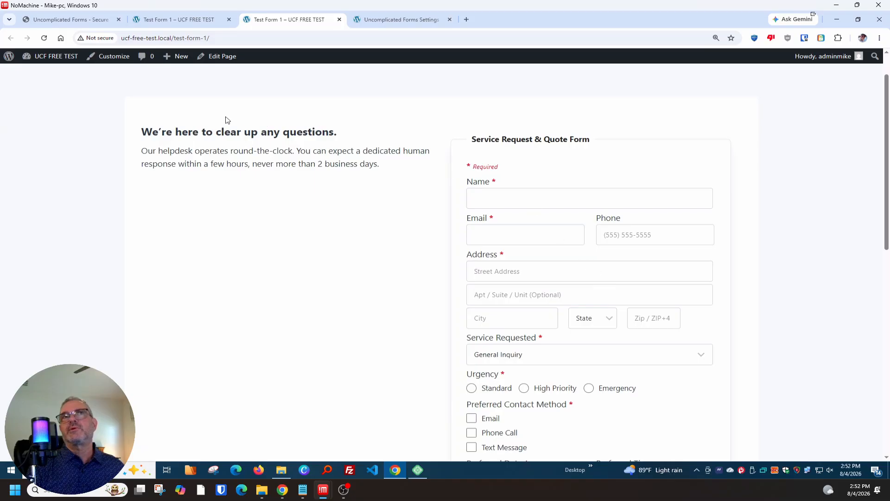
left_click(44, 38)
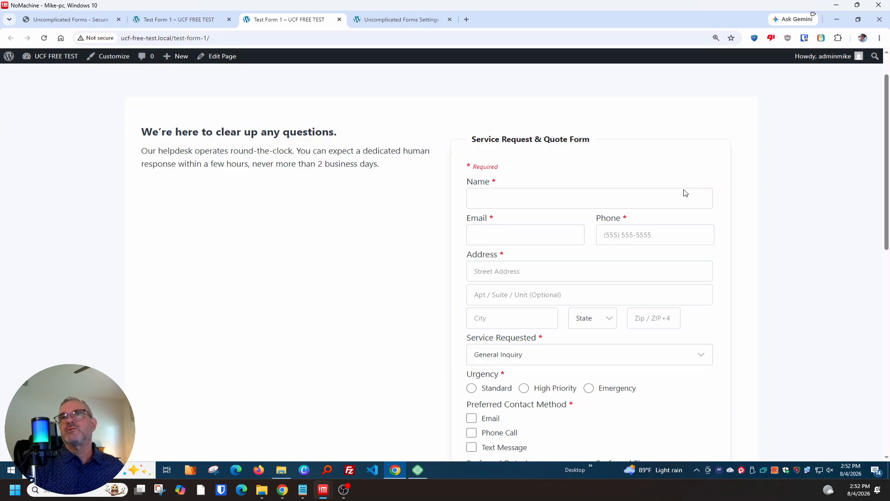
scroll(779, 306, "down", 5)
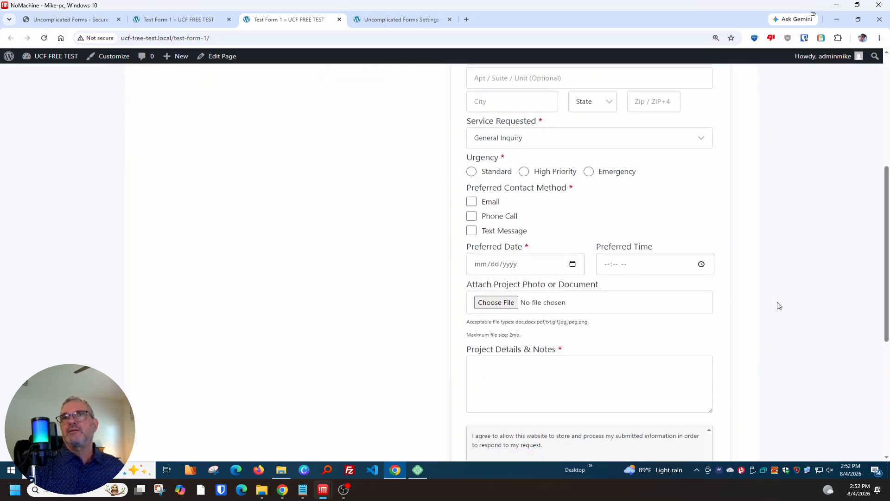
scroll(779, 306, "up", 4)
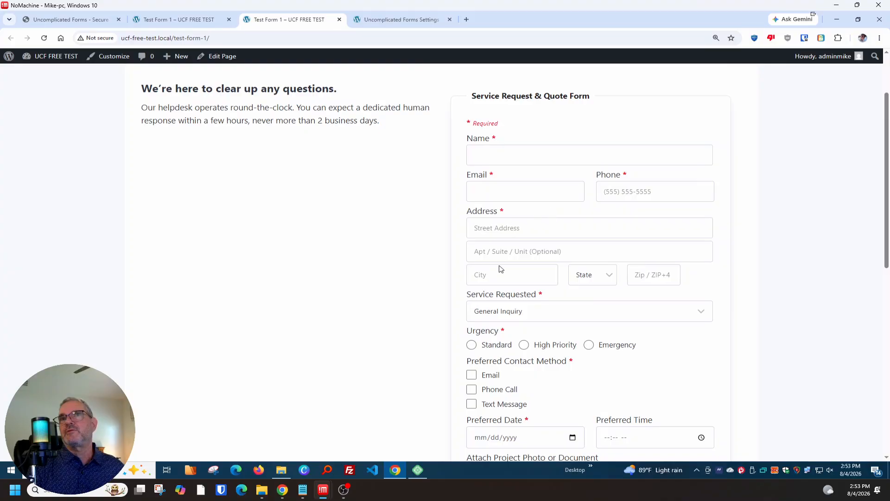
- Examine the live form's Service Requested options, file attachment chooser, notes area and Turnstile check without submitting anything
scroll(588, 292, "down", 3)
left_click(500, 180)
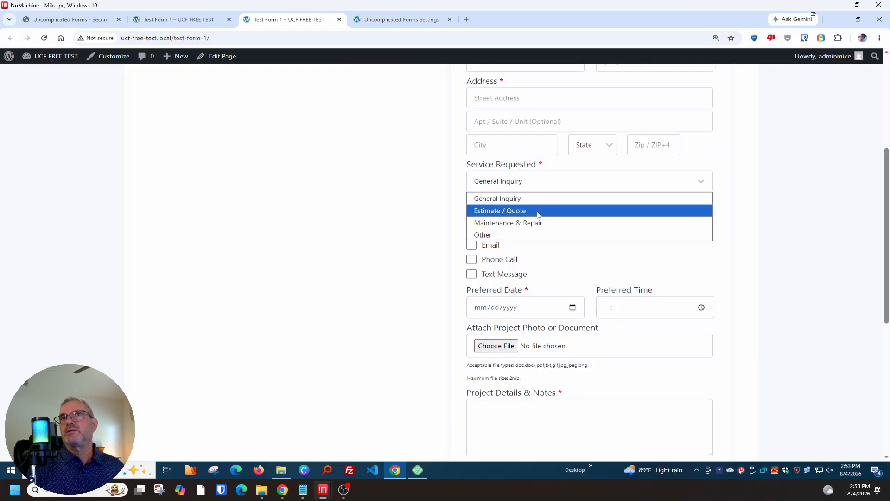
left_click(425, 238)
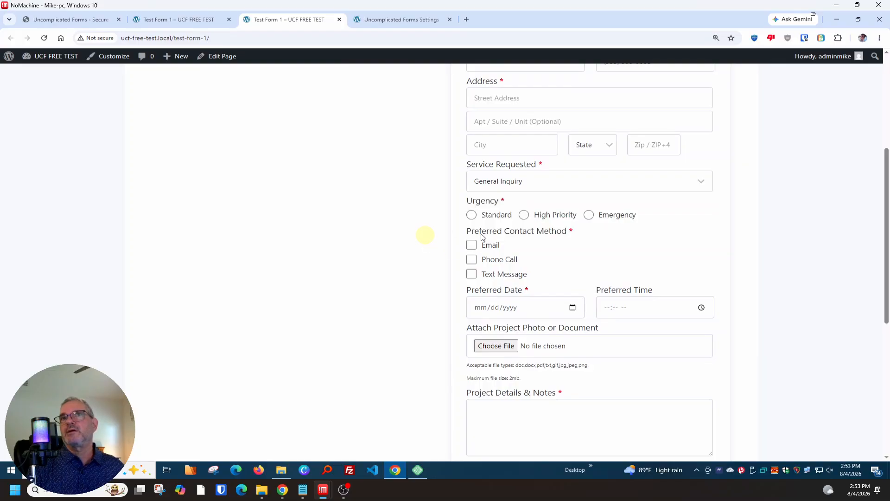
scroll(614, 250, "down", 2)
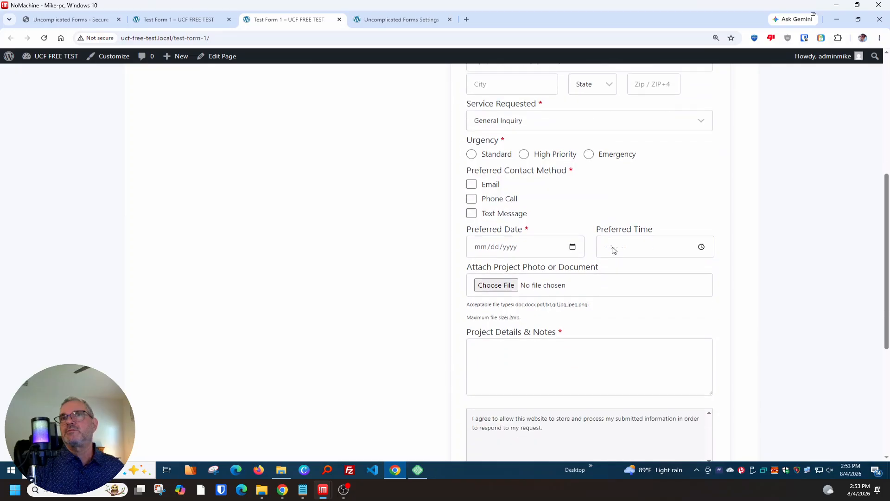
left_click(541, 340)
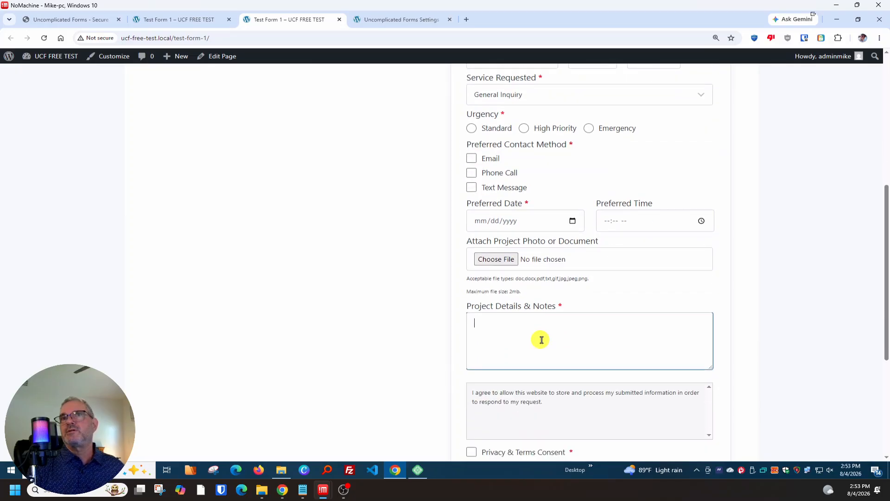
left_click(505, 259)
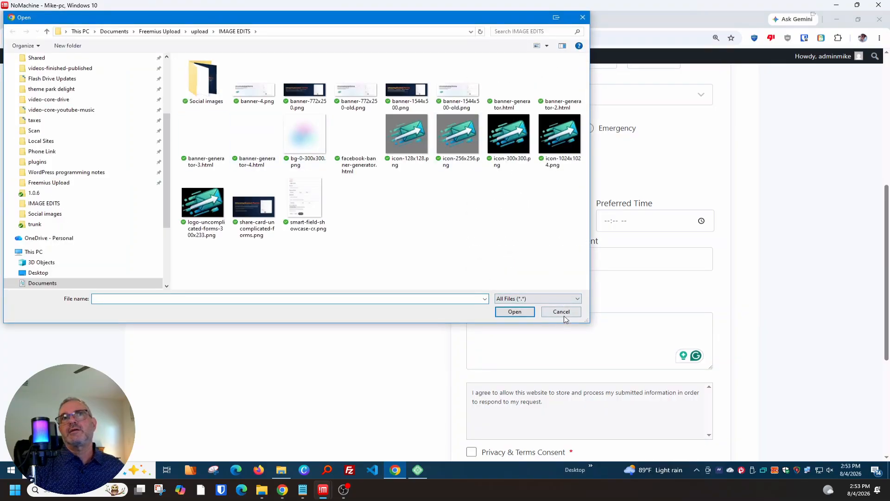
left_click(562, 312)
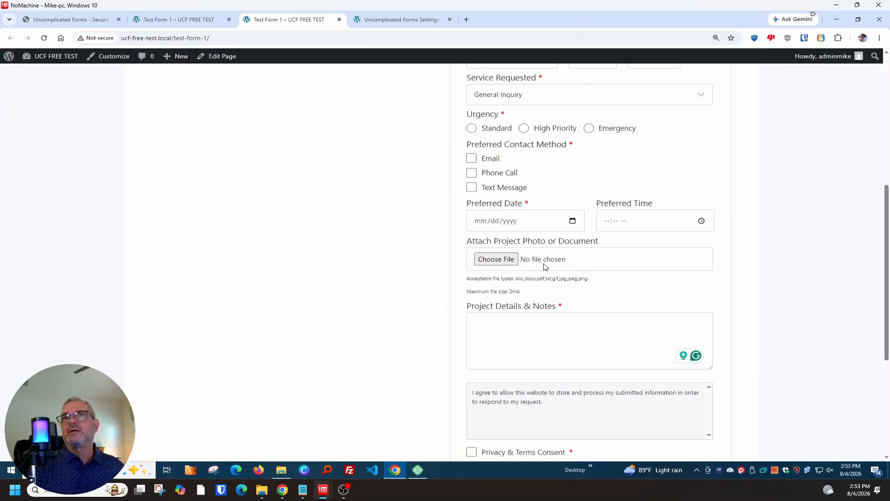
scroll(676, 338, "down", 3)
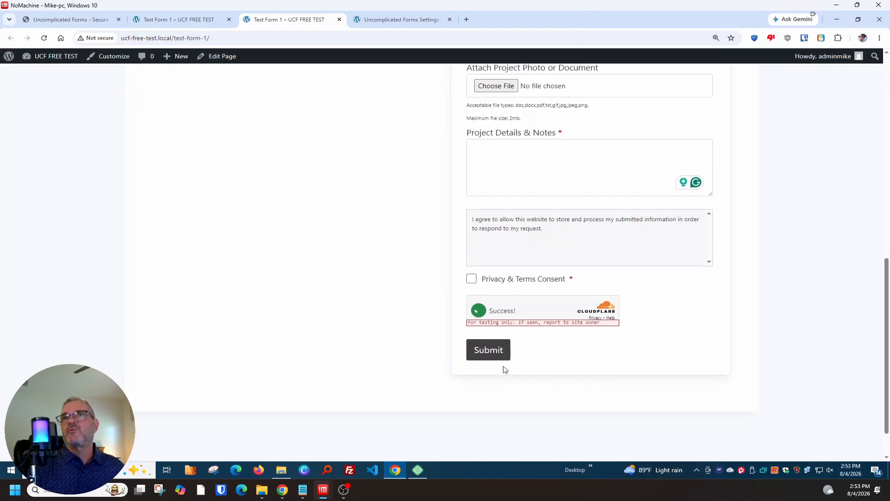
- Tick the Privacy & Terms Consent checkbox on the live Service Request & Quote Form
scroll(662, 341, "up", 2)
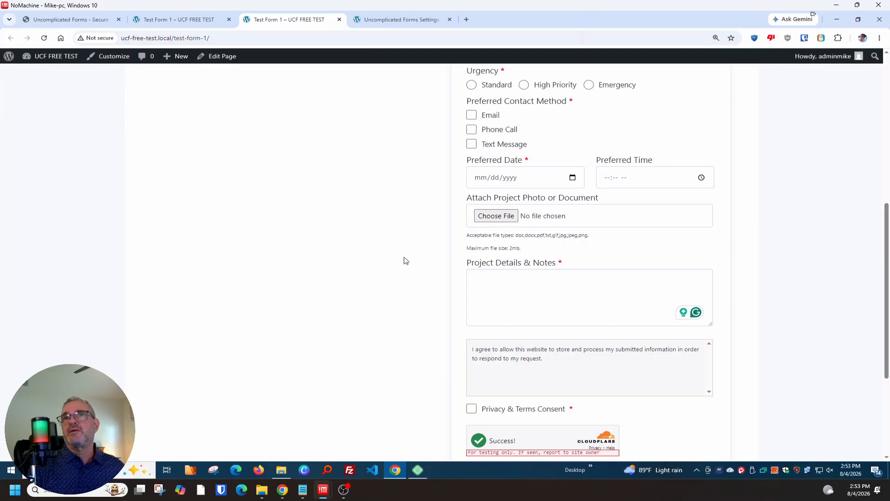
scroll(405, 259, "down", 2)
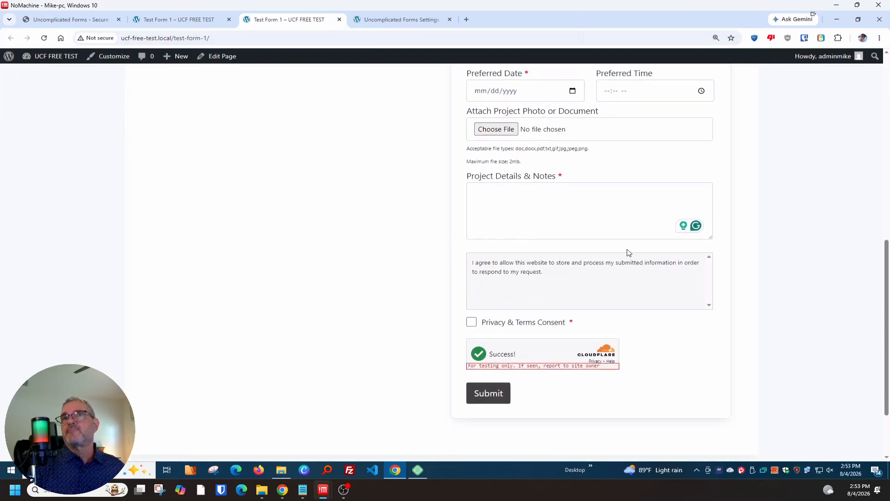
left_click(472, 323)
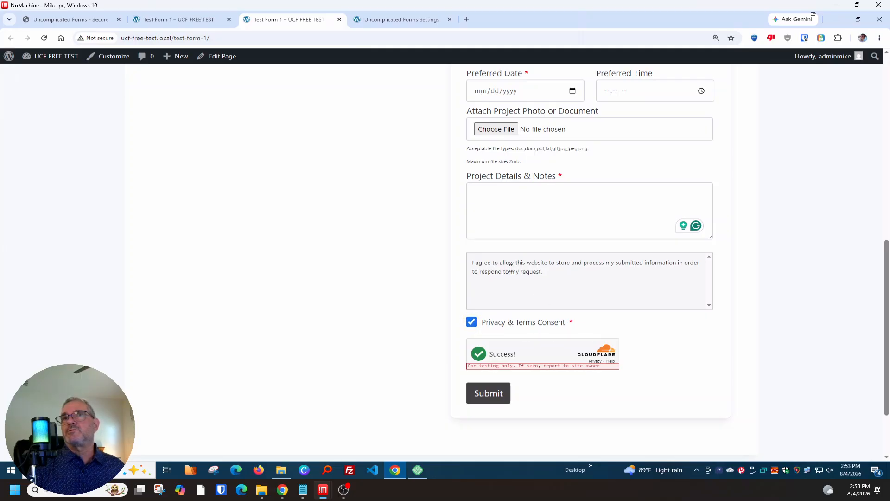
- Review the whole live Service Request & Quote Form, from the contact and address fields through the service options to the consent section
scroll(556, 335, "up", 4)
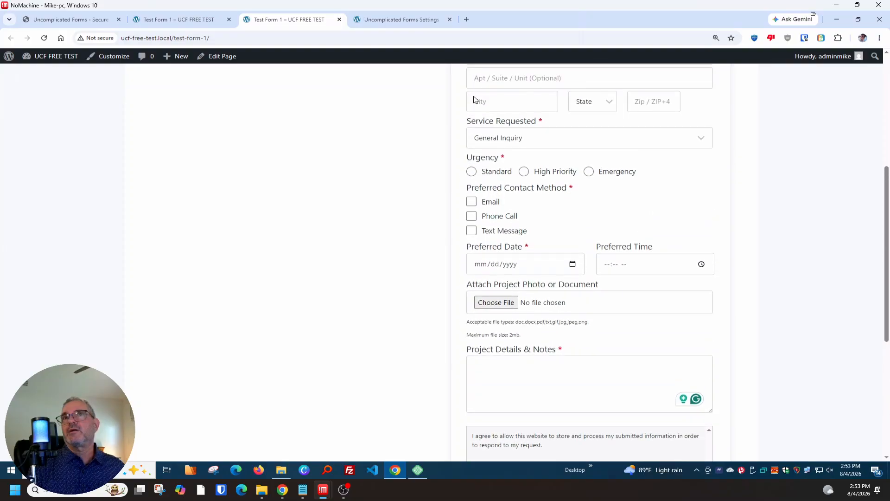
scroll(549, 255, "down", 5)
scroll(387, 235, "up", 9)
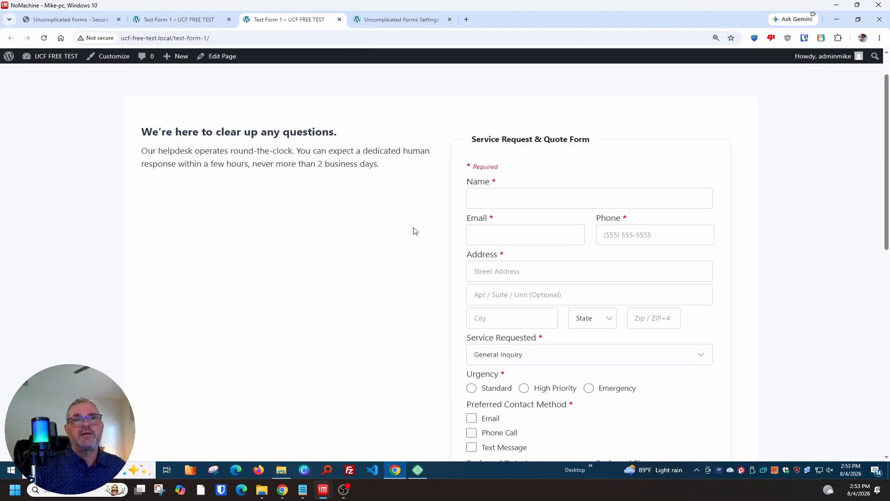
scroll(369, 278, "down", 2)
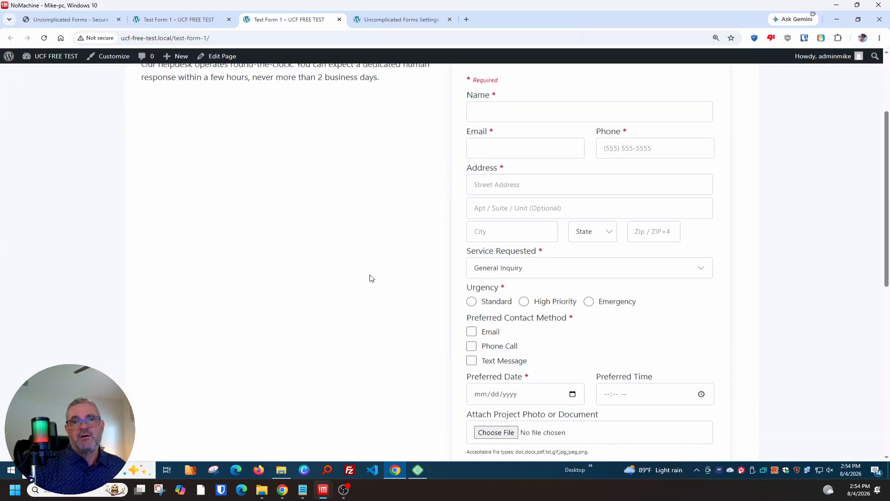
scroll(370, 279, "down", 2)
scroll(370, 279, "up", 5)
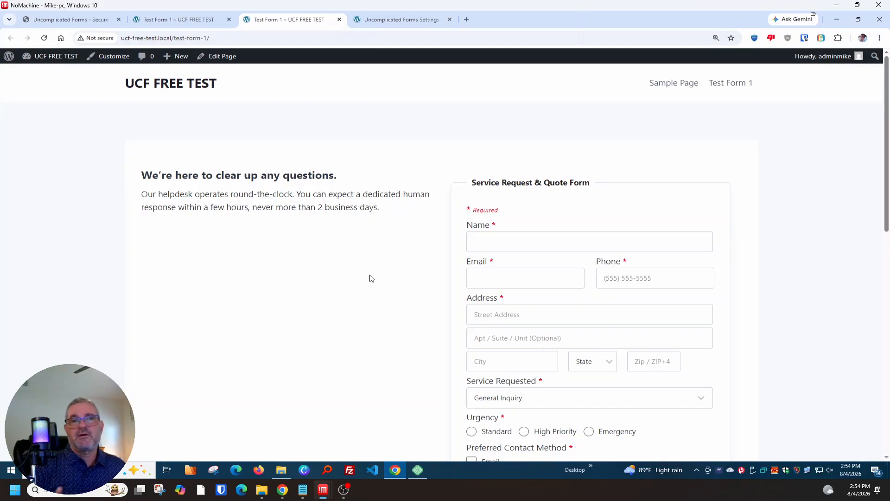
scroll(361, 272, "down", 5)
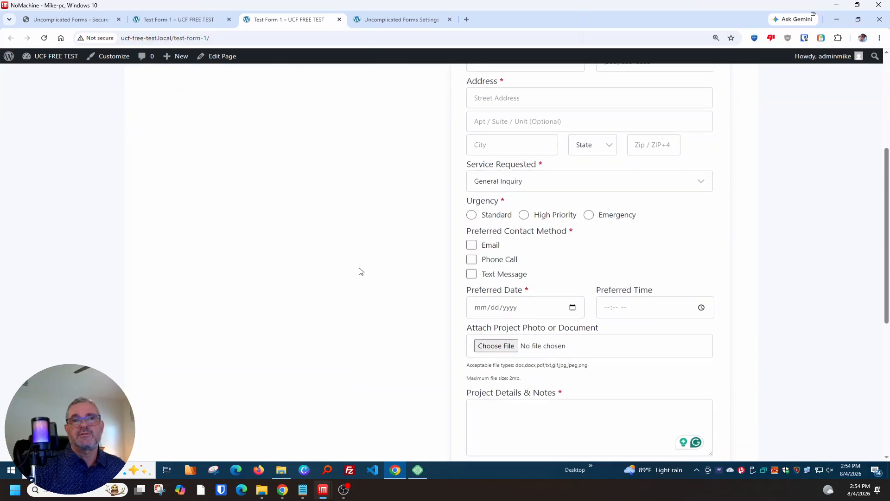
scroll(361, 272, "up", 5)
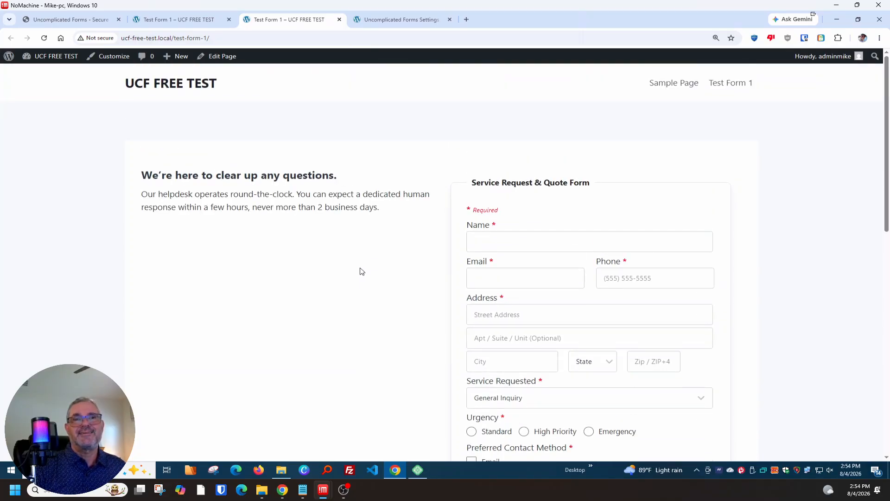